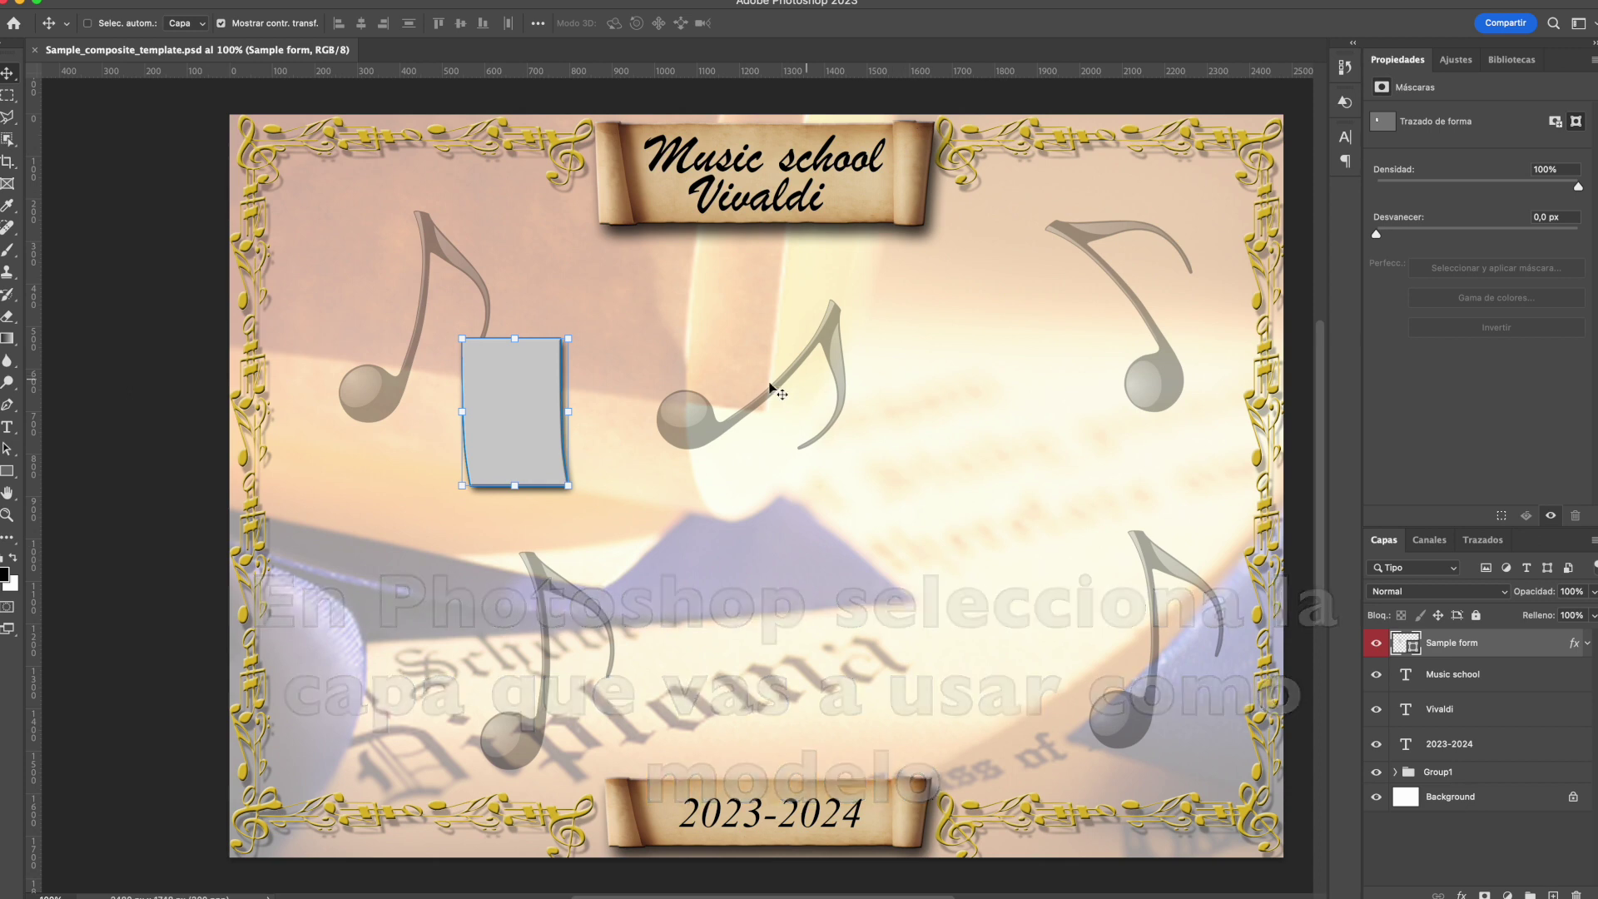
Switch to Auto Class Composite and open the generator that creates target layers from the selected Sample form layer
key(super+Tab)
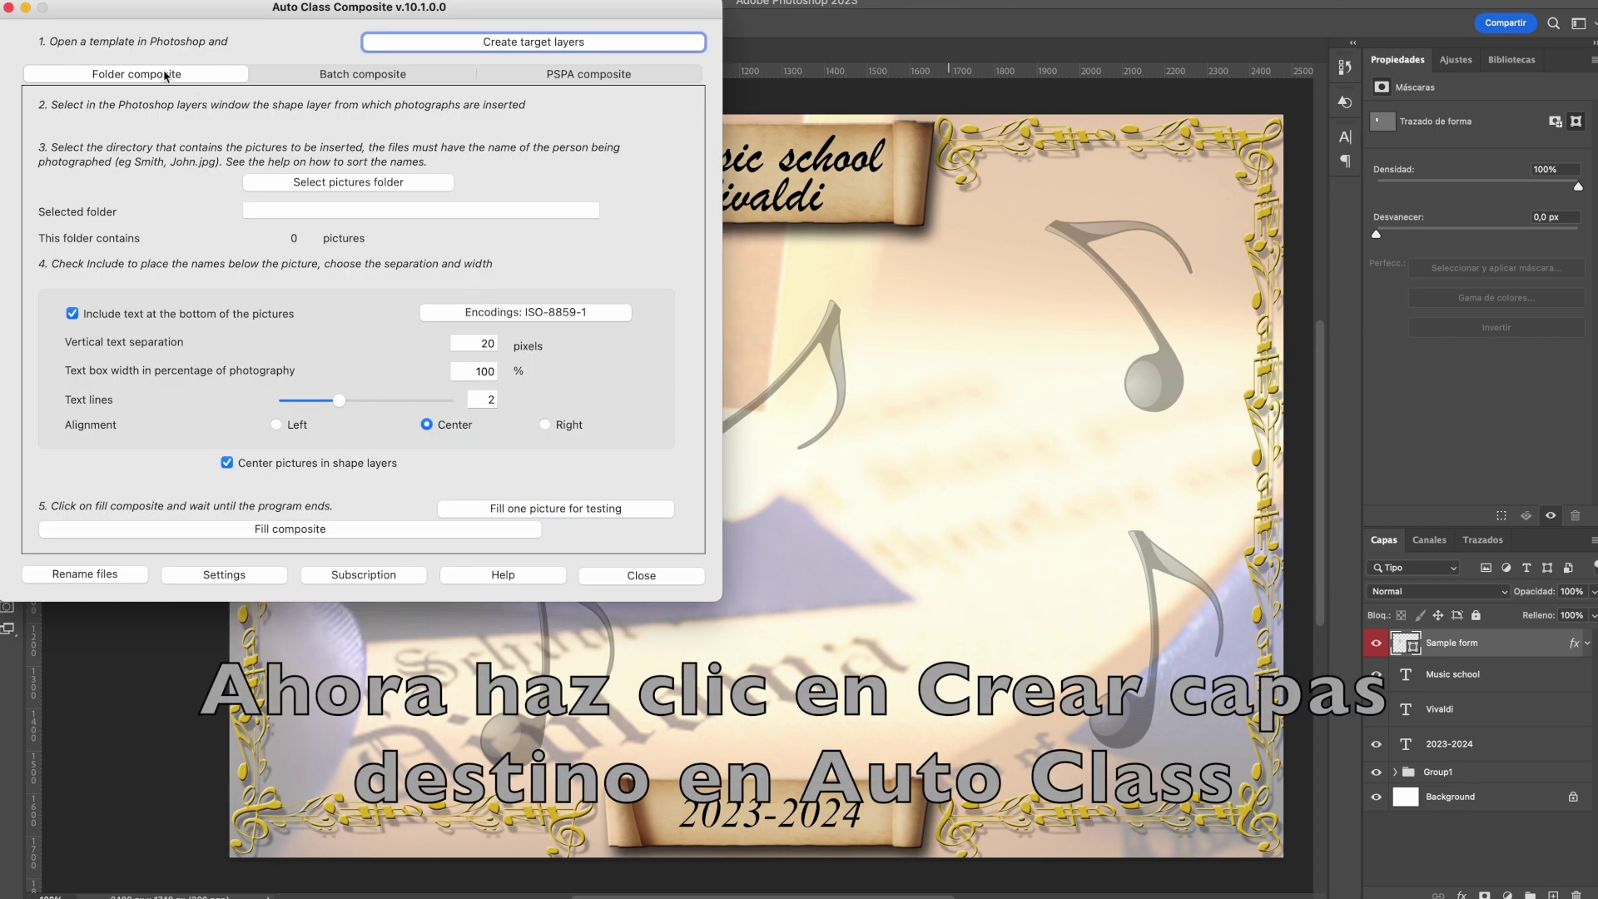
click(496, 46)
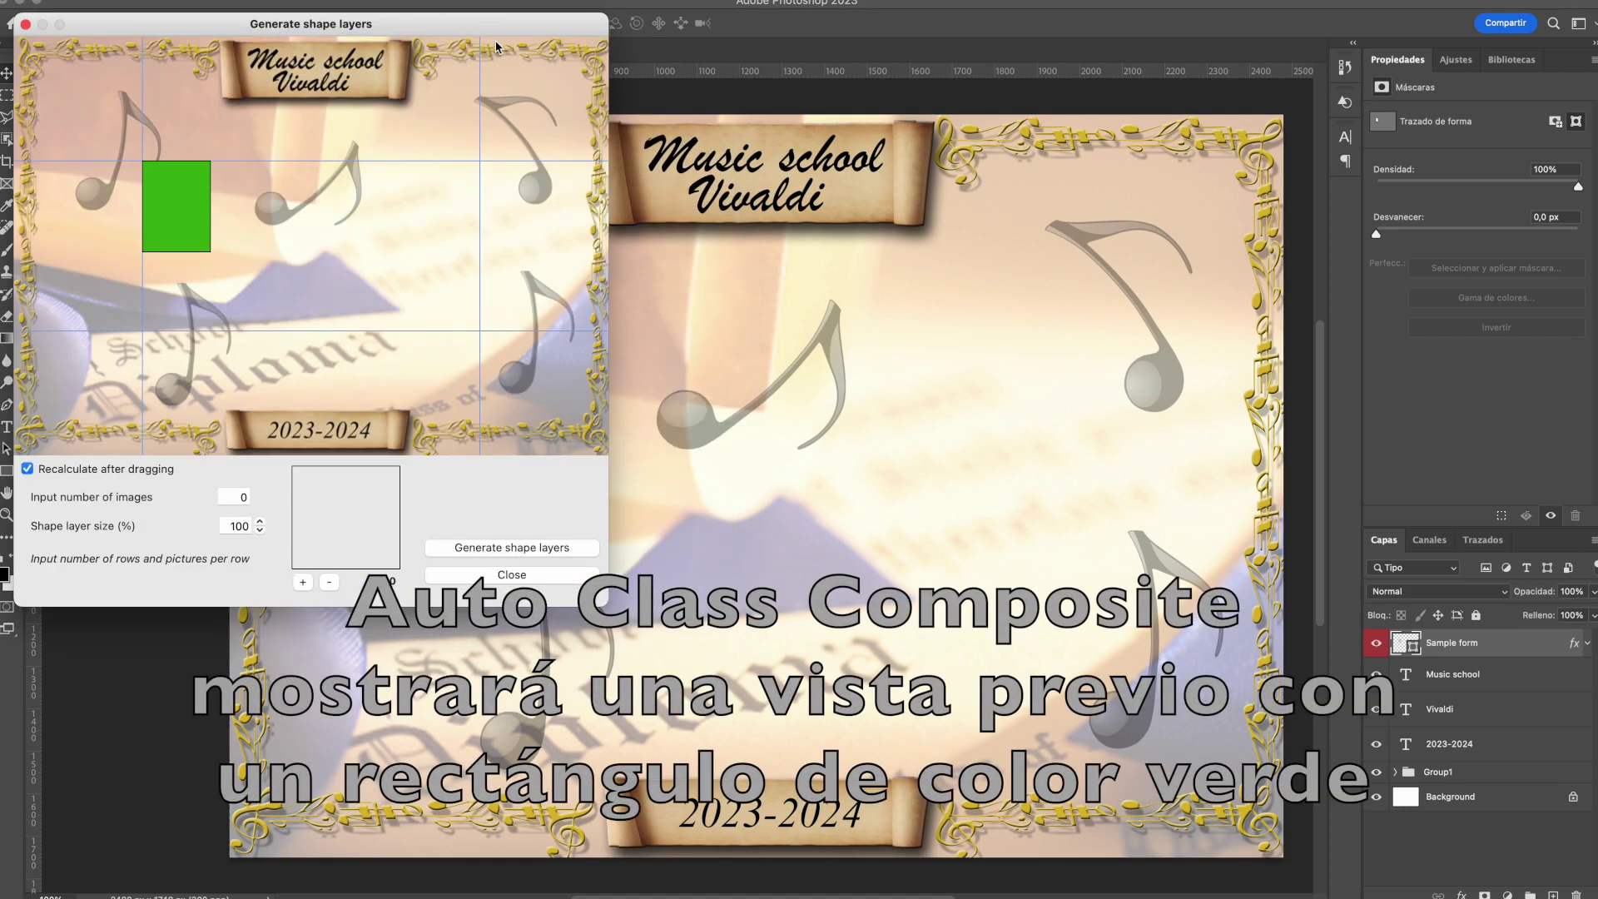
drag(387, 27, 1192, 321)
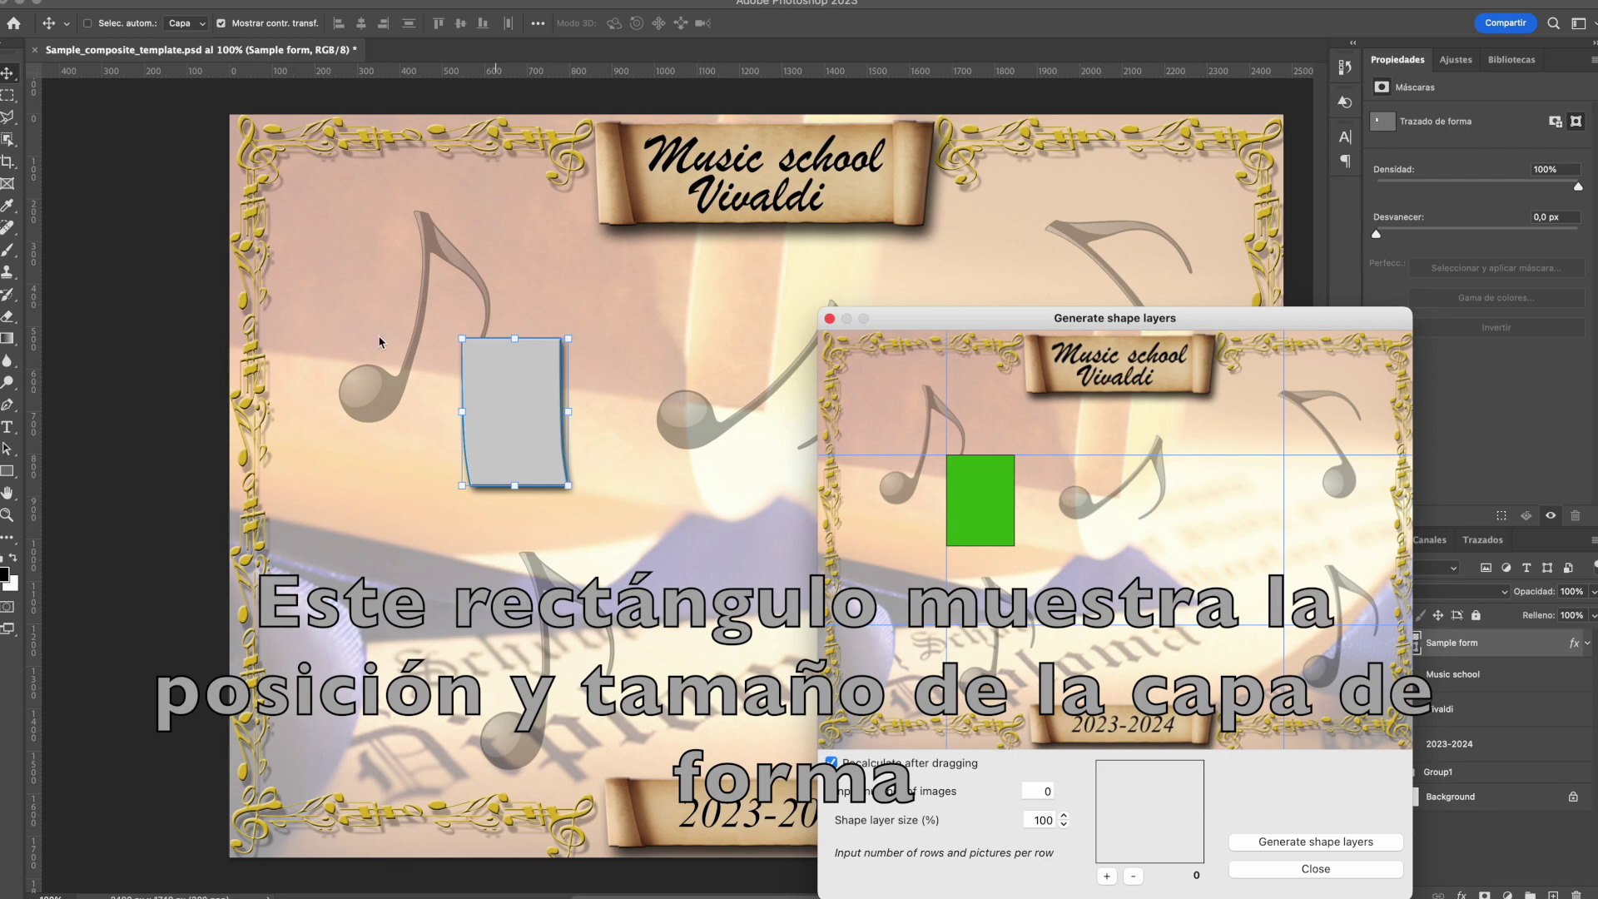
drag(1182, 323, 396, 44)
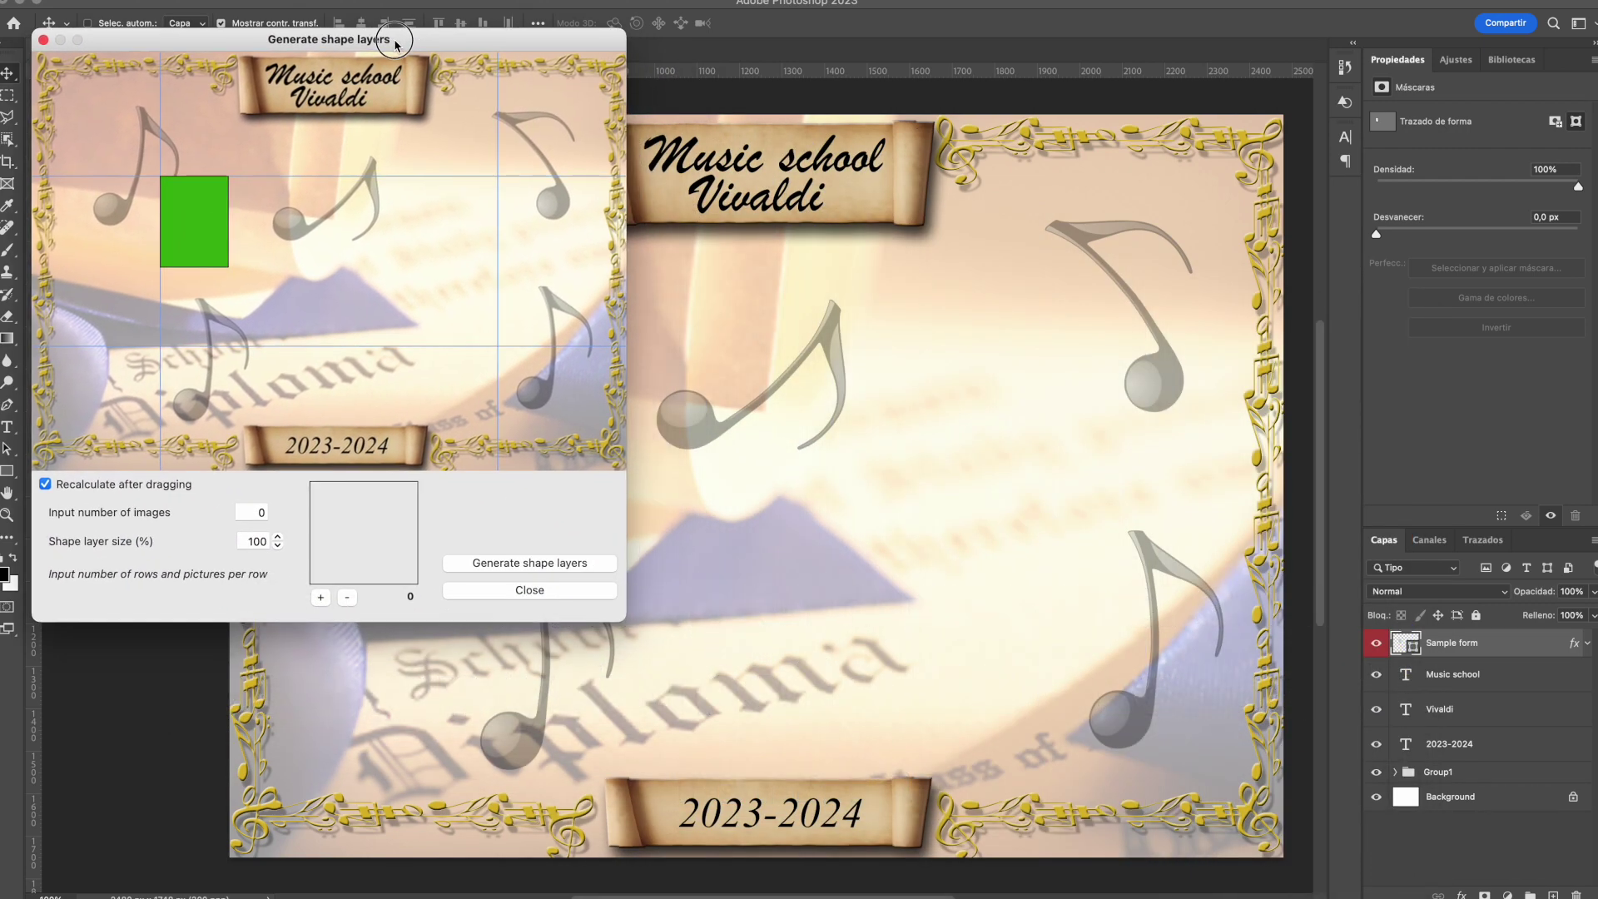
Set the number of images to 27 and enlarge the placement area by moving the lower, left and right margin lines outward
double_click(256, 512)
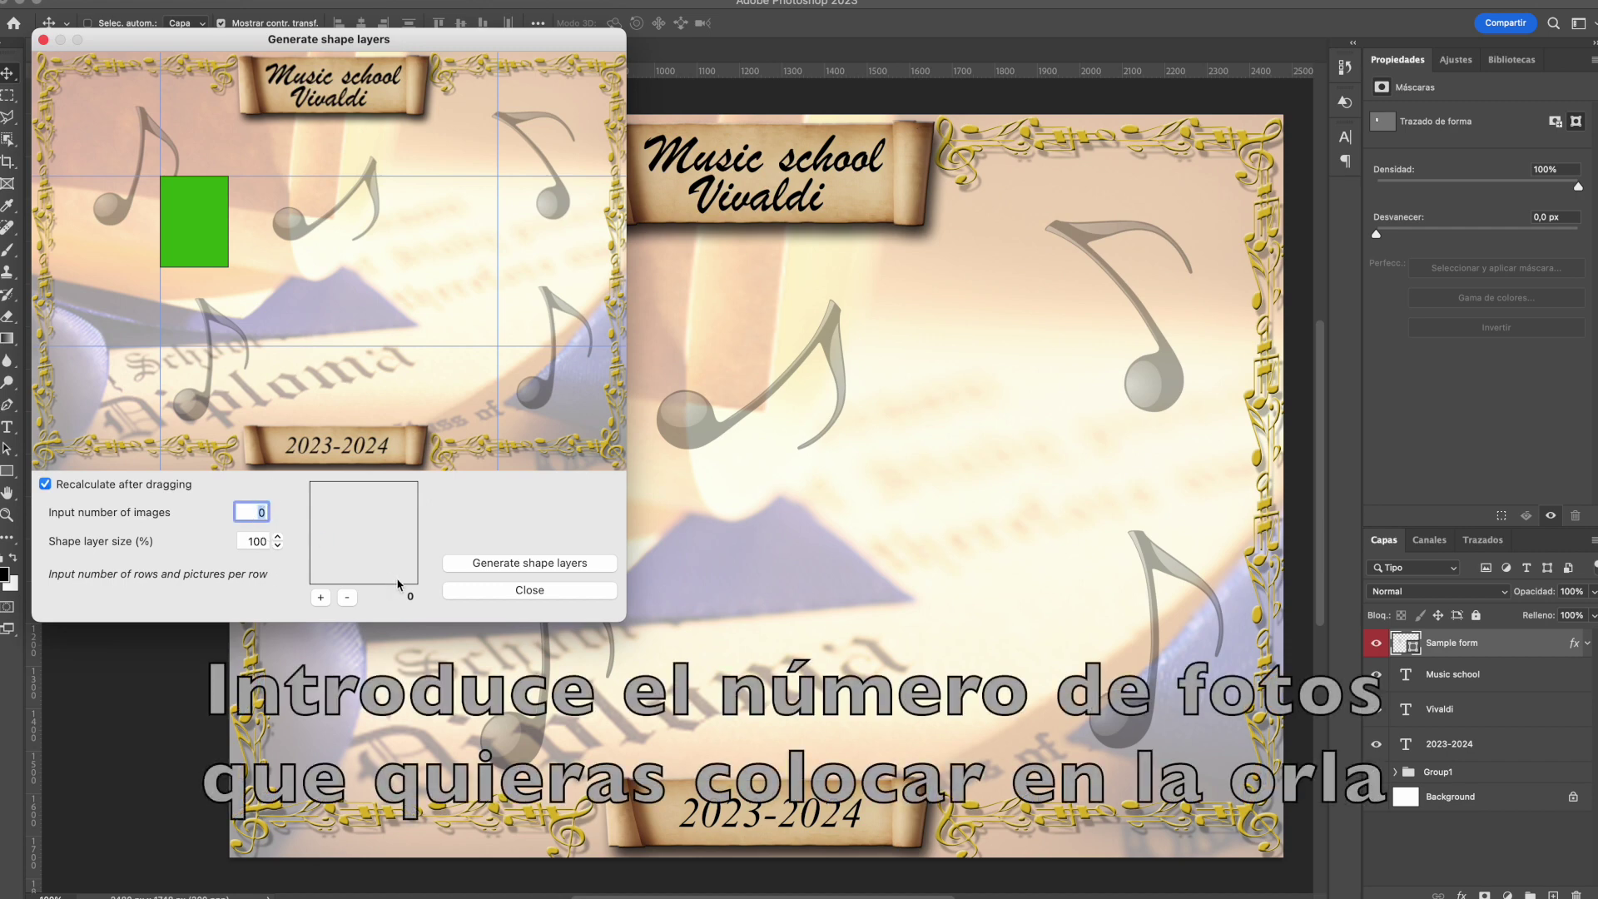
text(2)
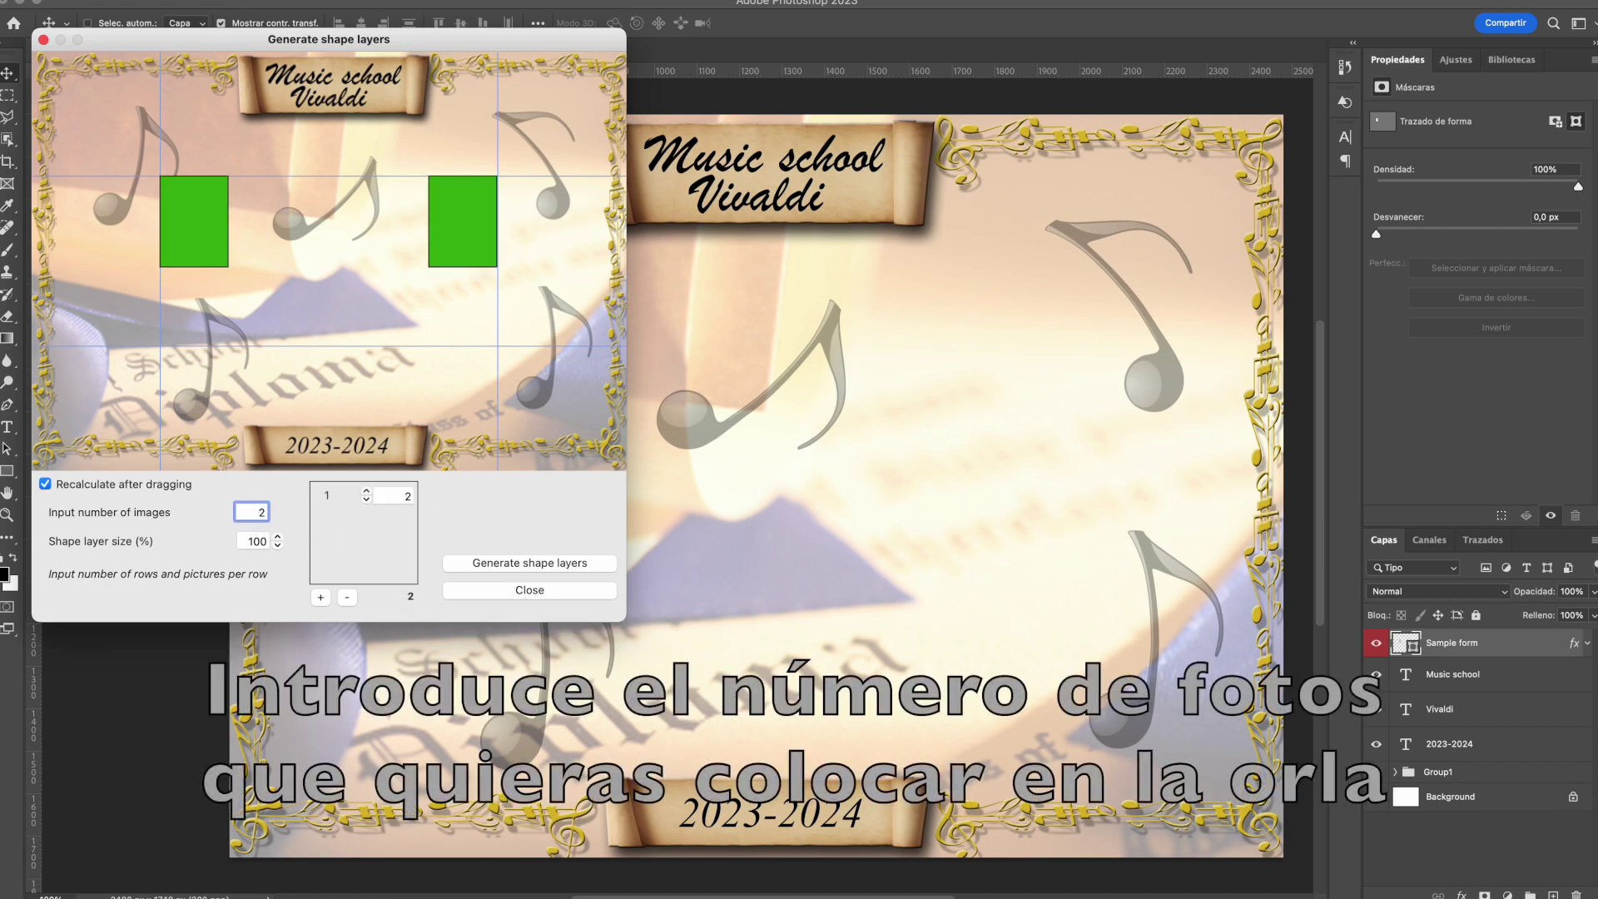
text(7)
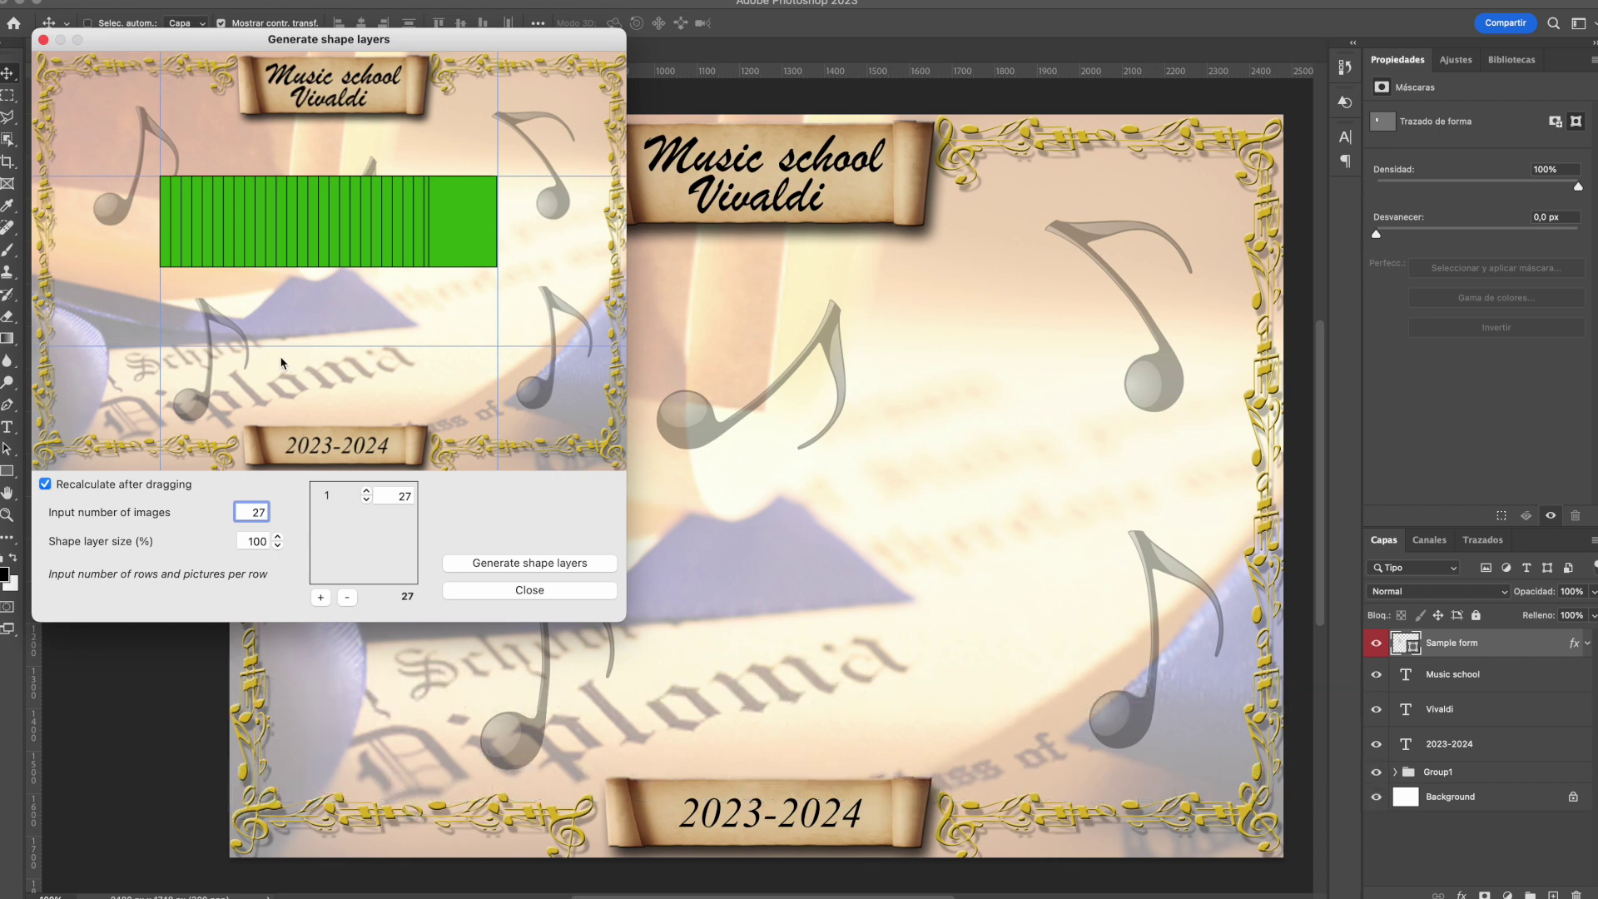
drag(298, 347, 297, 407)
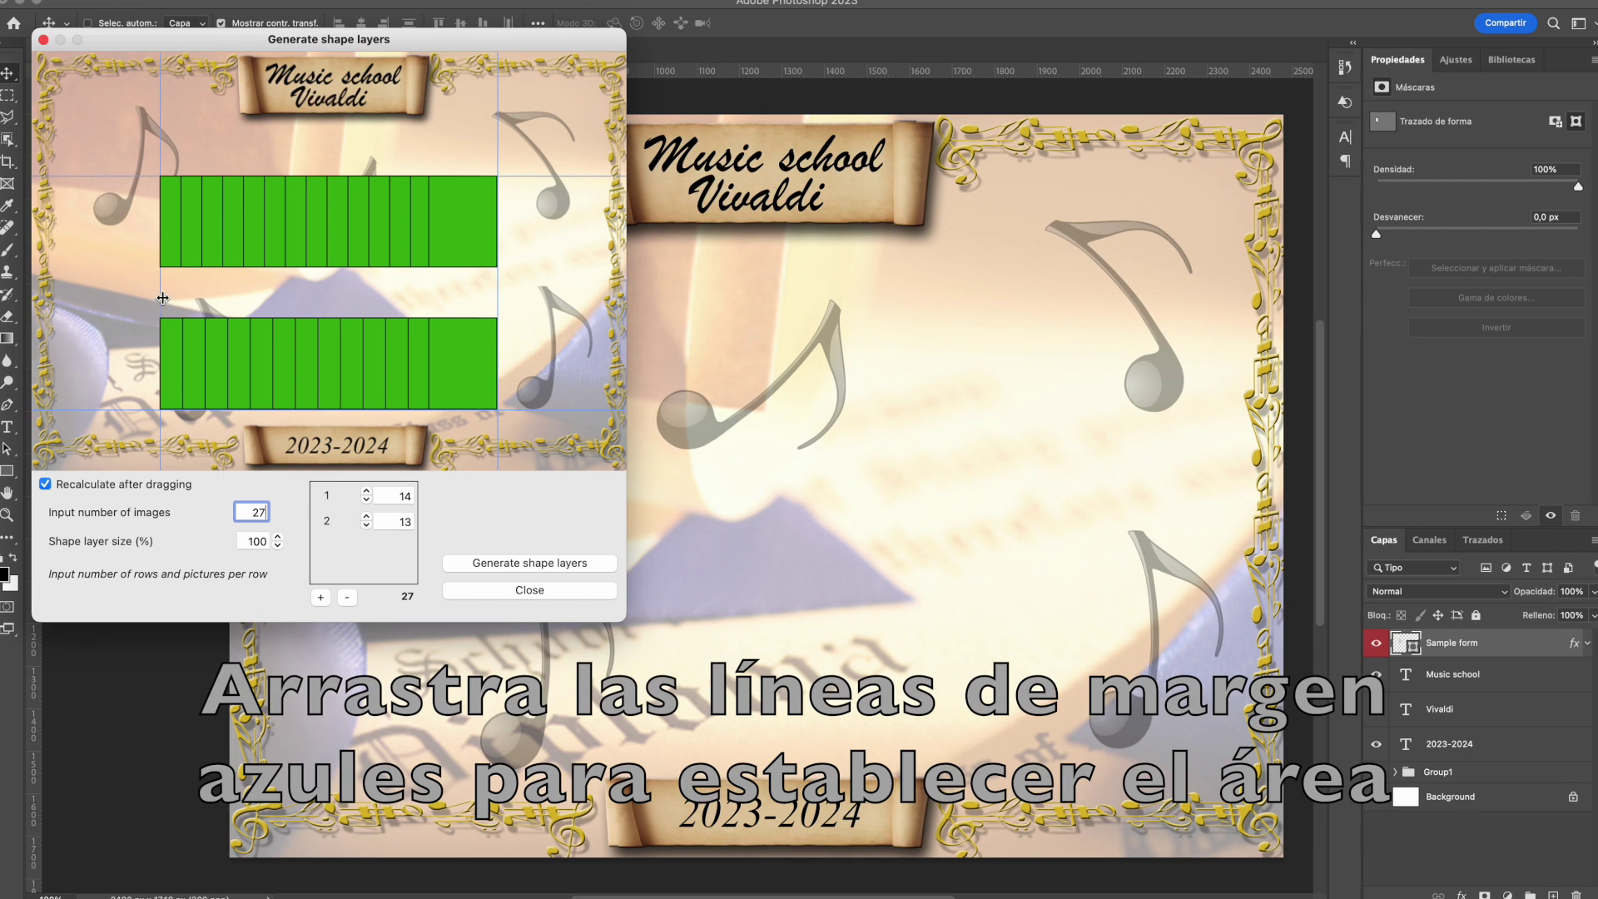
drag(161, 299, 89, 296)
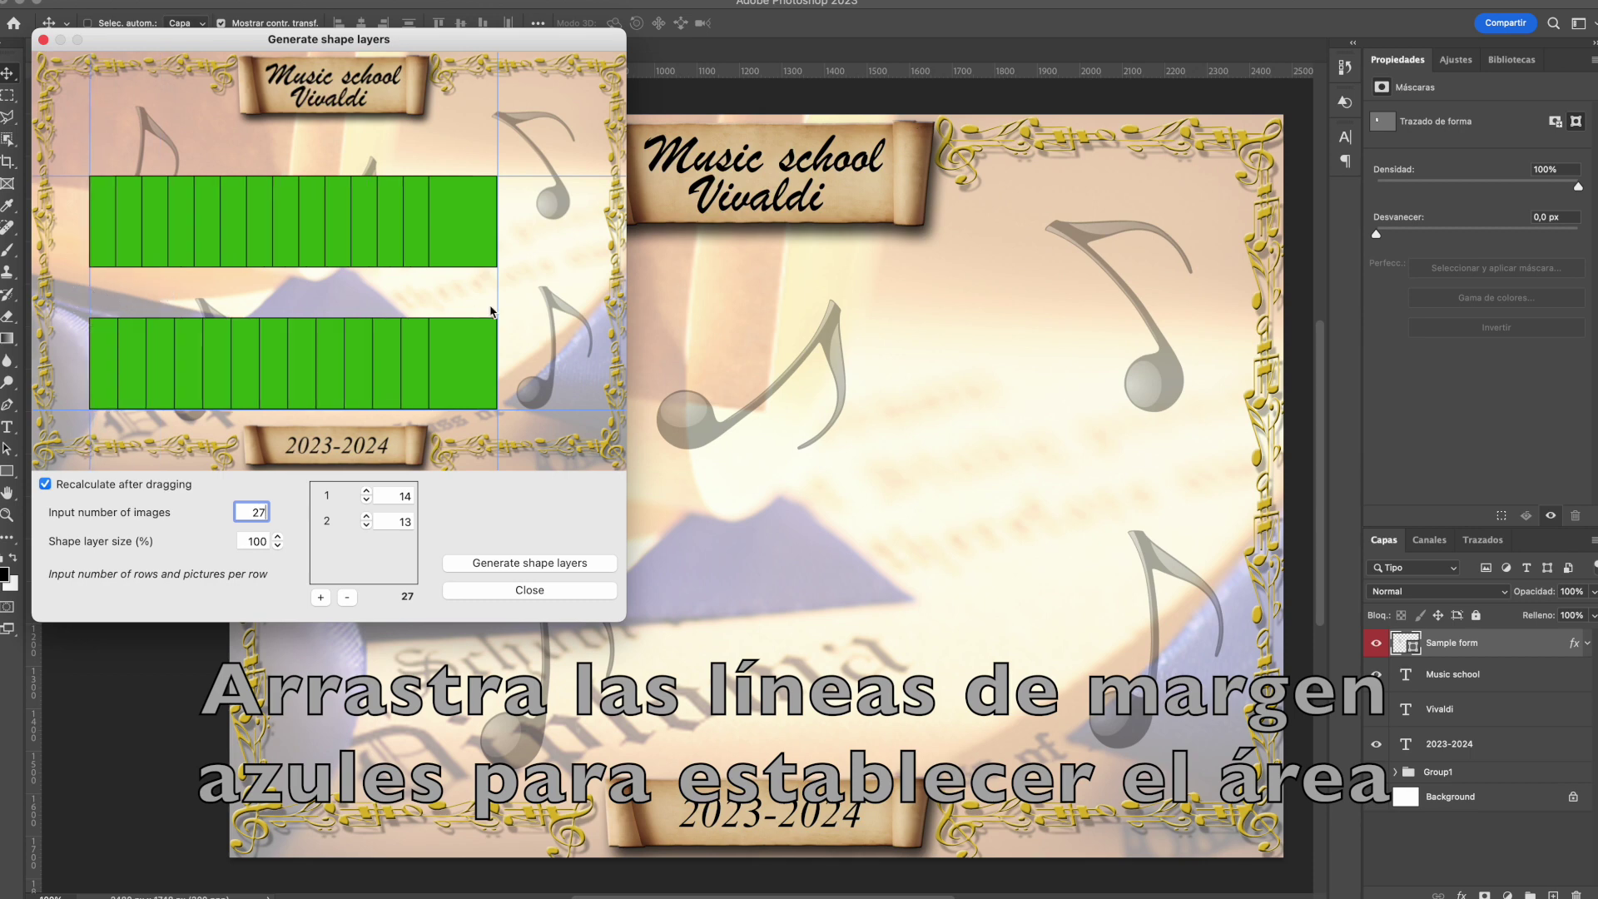
drag(495, 293, 565, 298)
Set the shape layer size to 70 %, reduce it to 60 %, and raise the upper margin line to just below the title scroll
key(Tab)
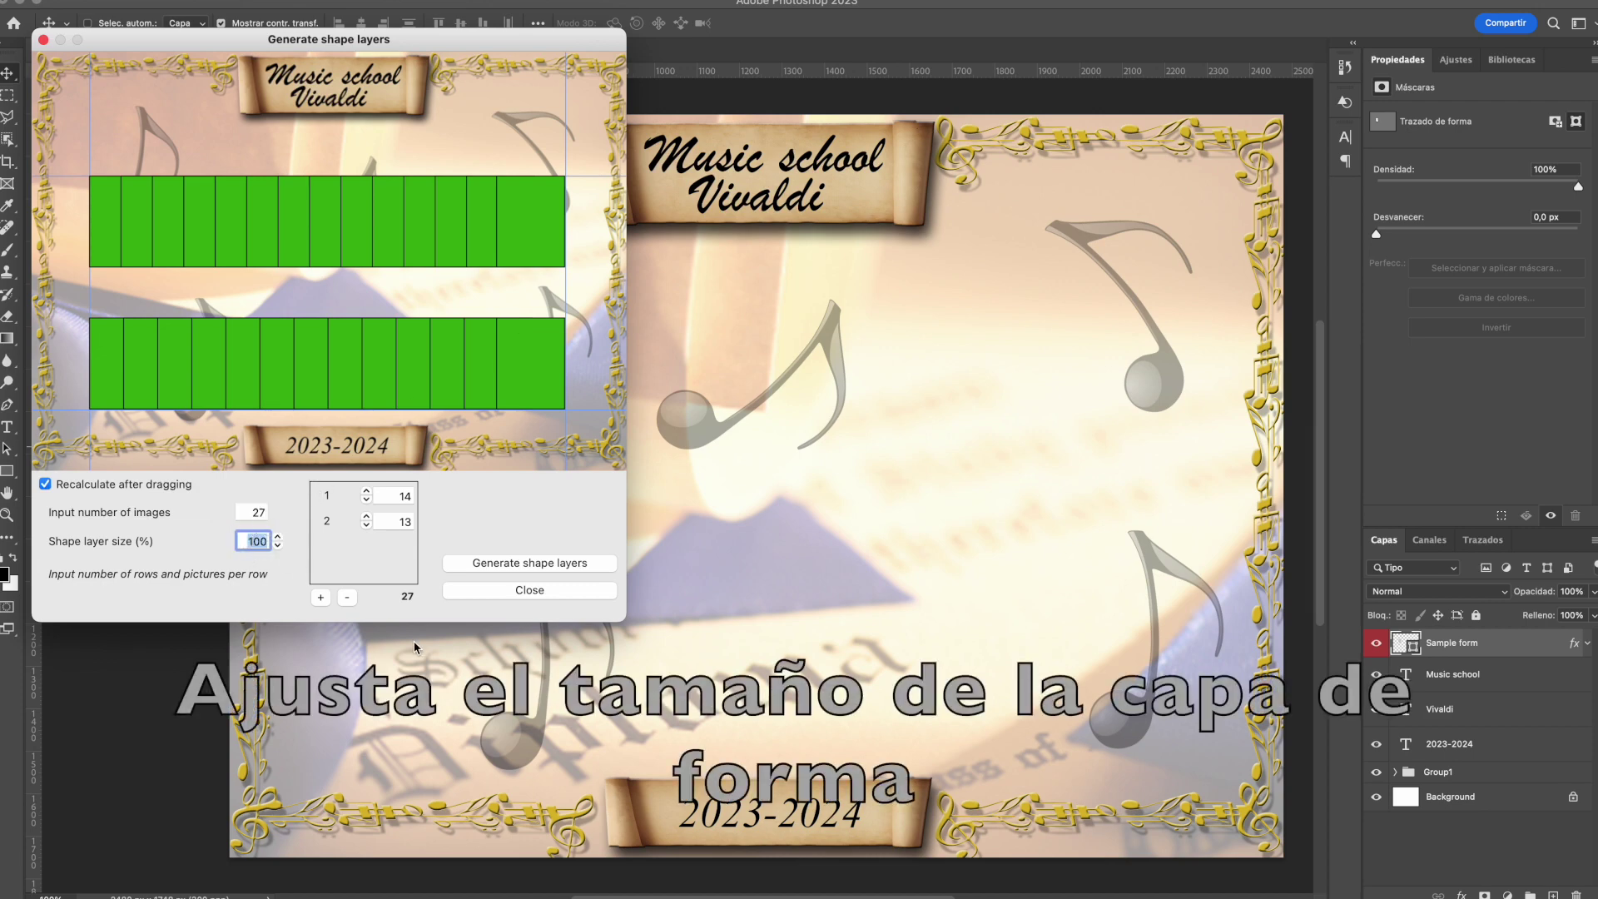
text(70)
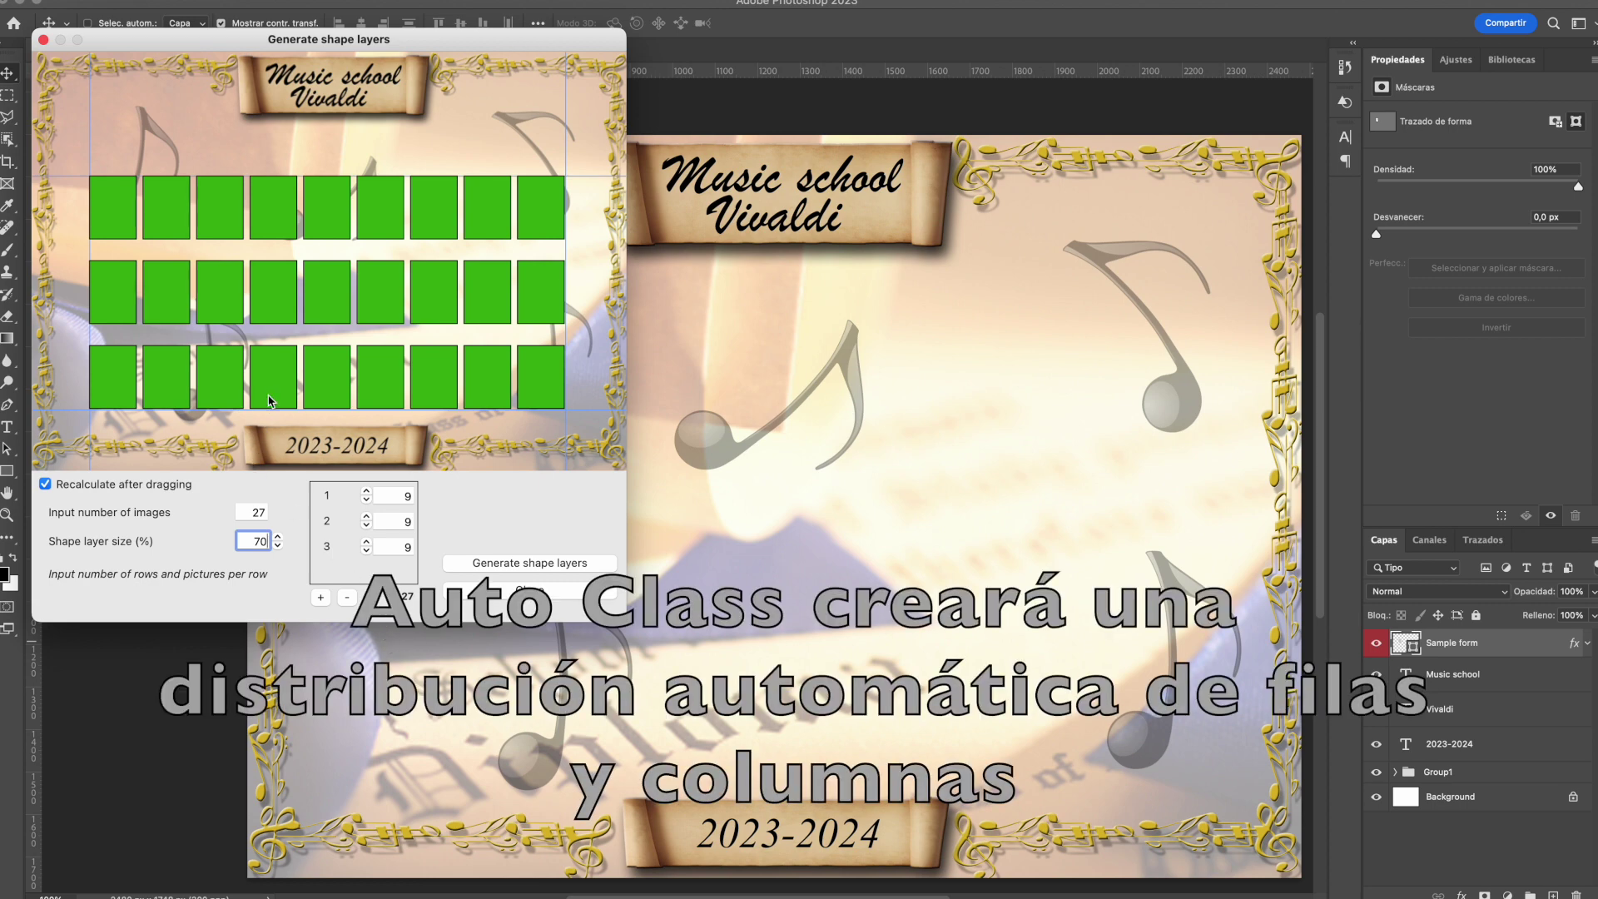
double_click(261, 541)
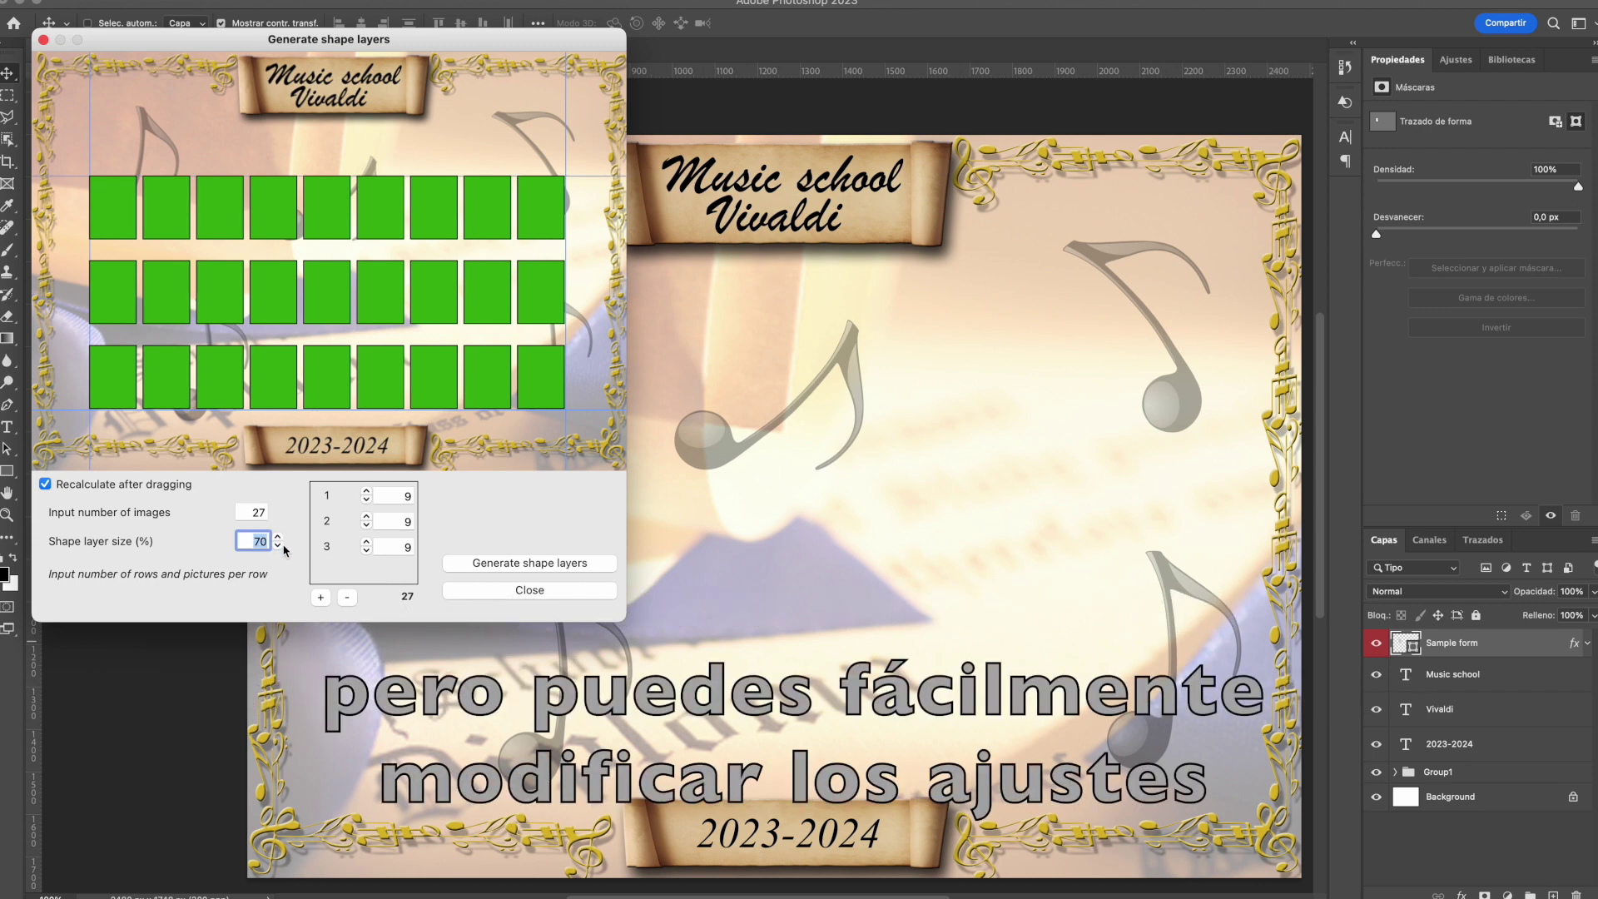
text(60)
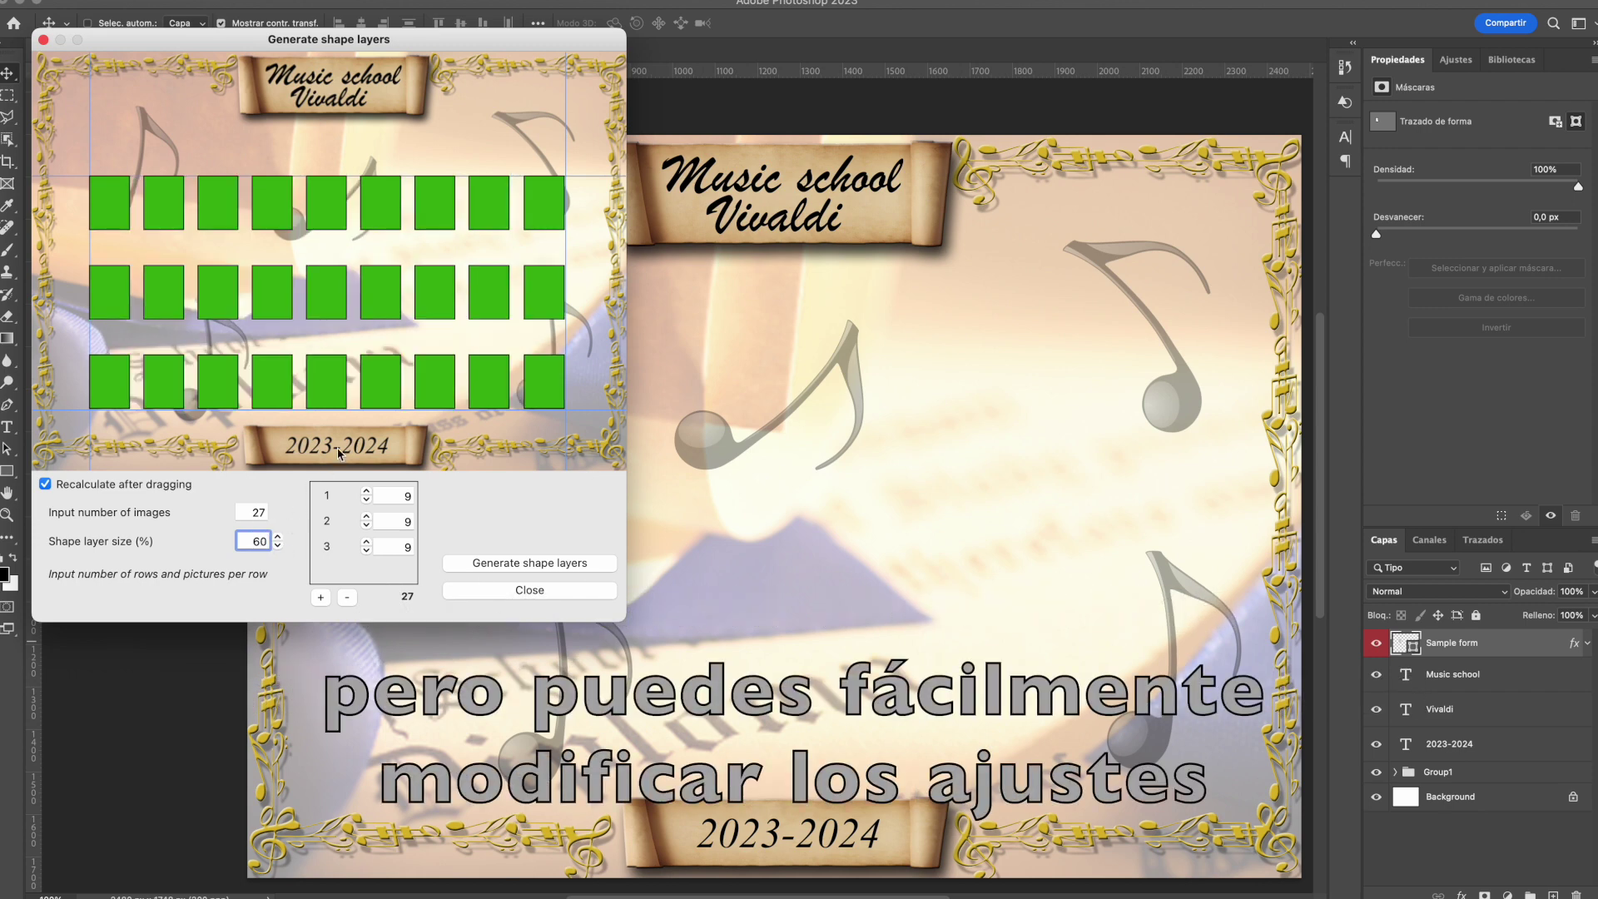
drag(355, 177, 354, 139)
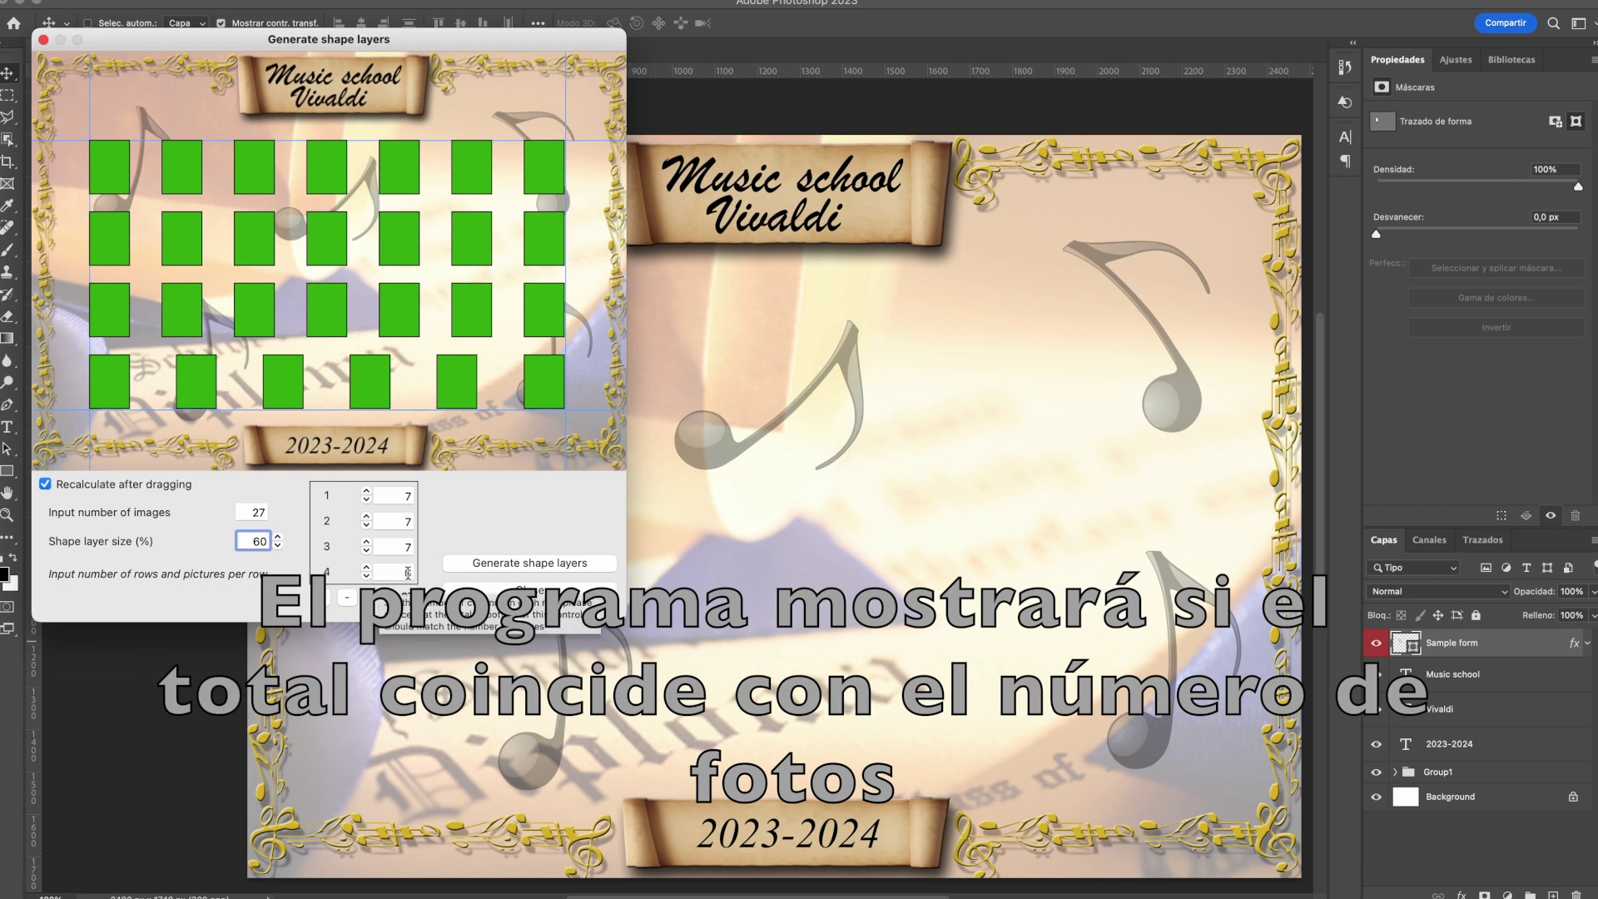
Try shifting one picture from row 4 to row 3 and to row 2, restoring 7, 7, 7 and 6 pictures per row
click(366, 577)
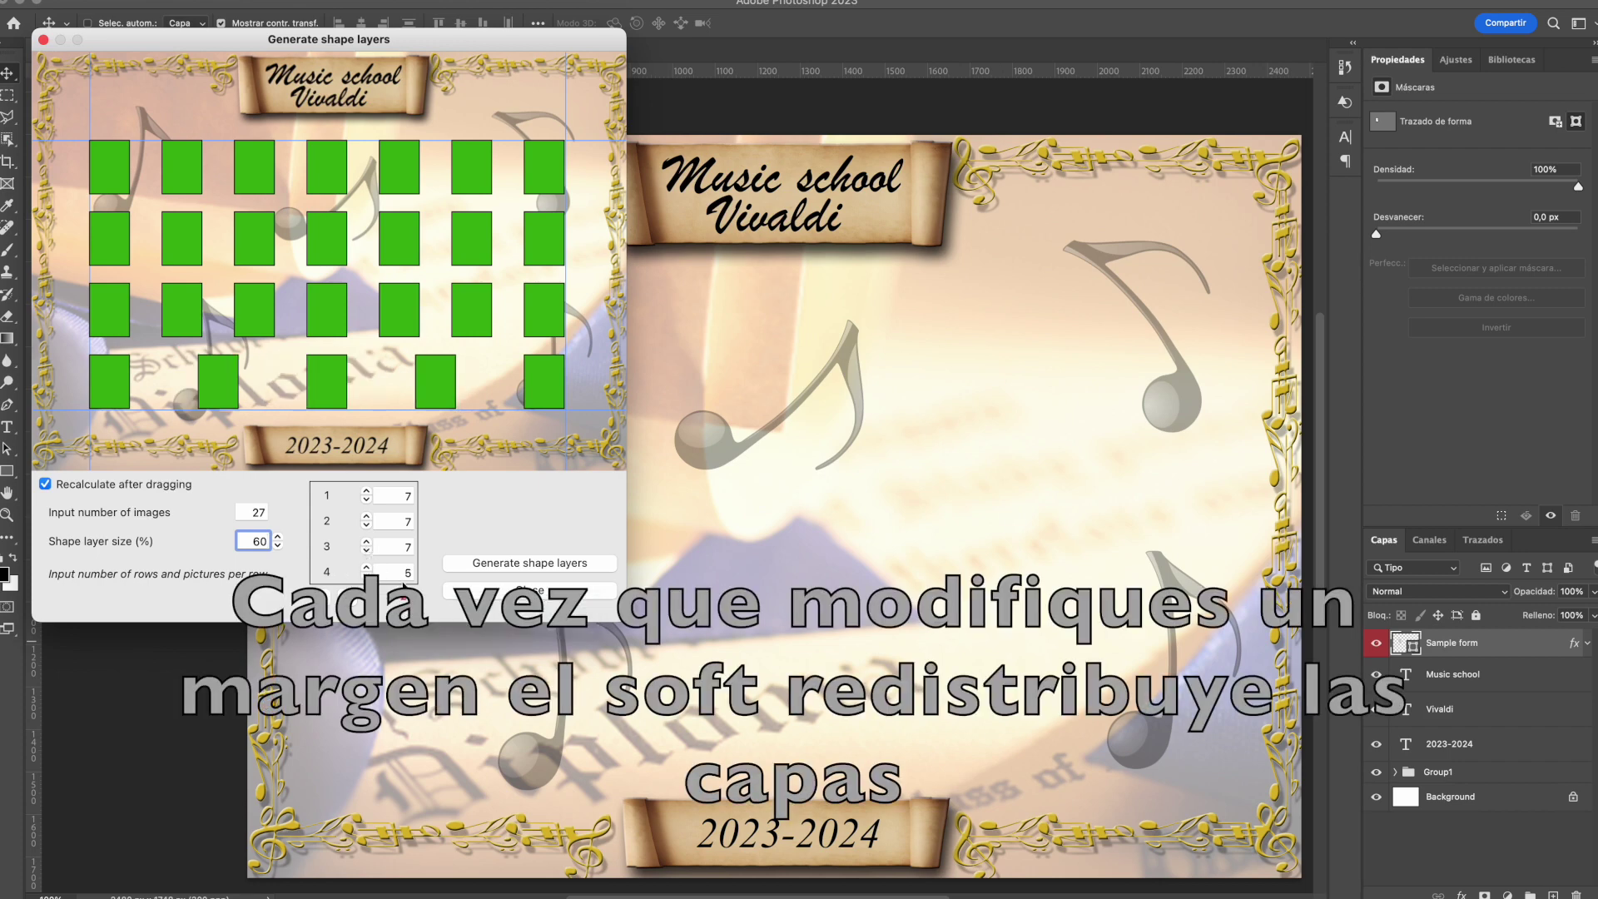
click(367, 542)
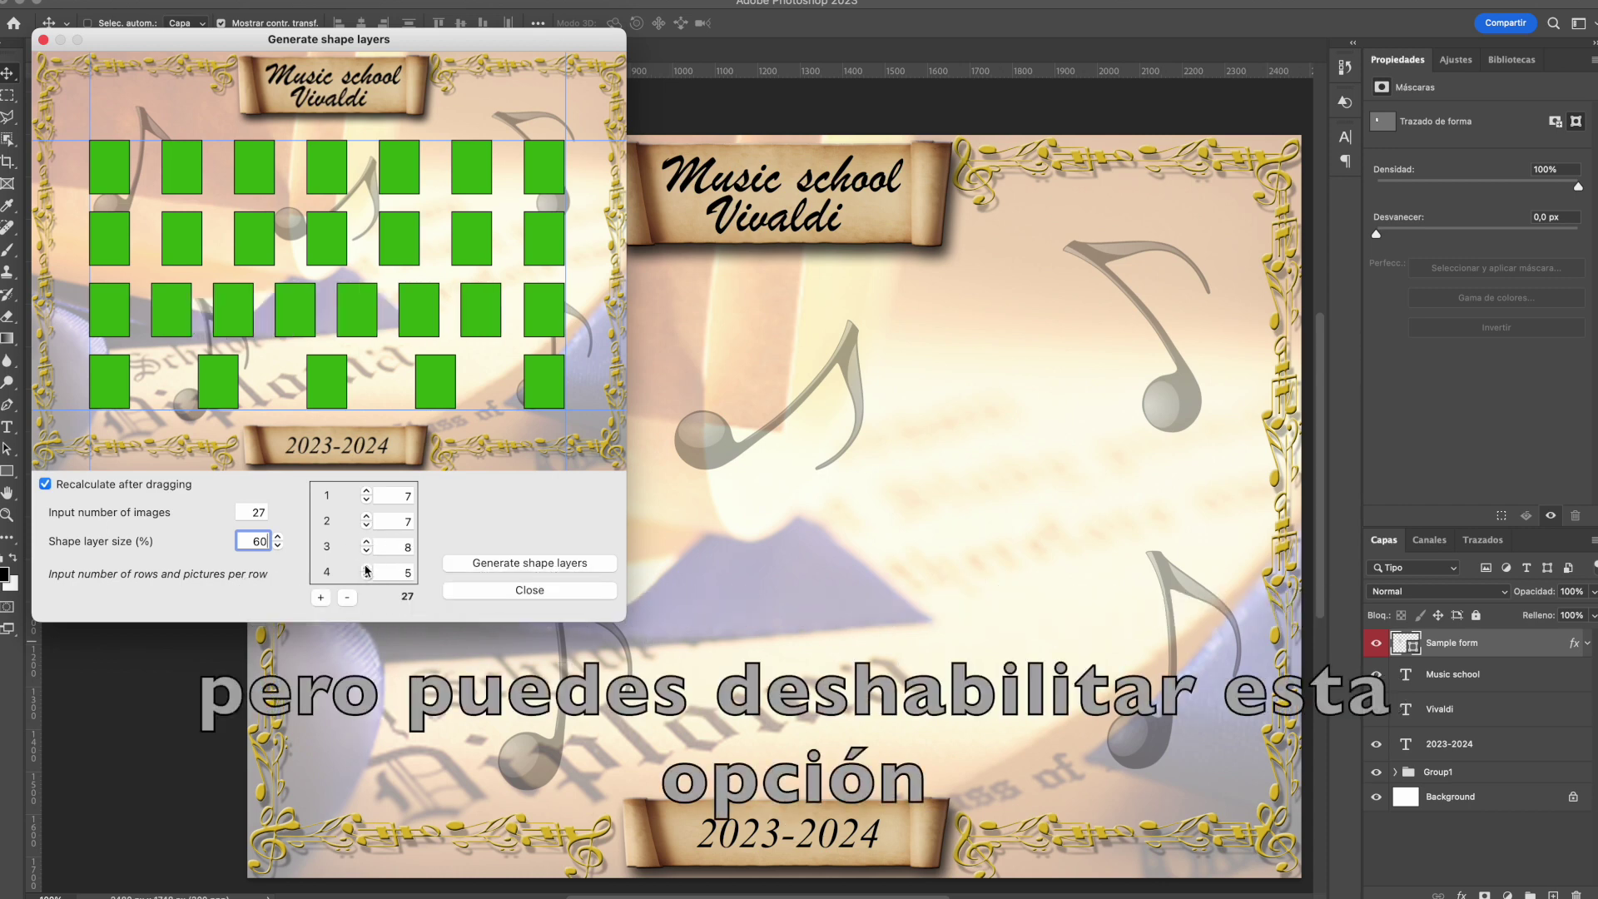
click(366, 569)
click(366, 550)
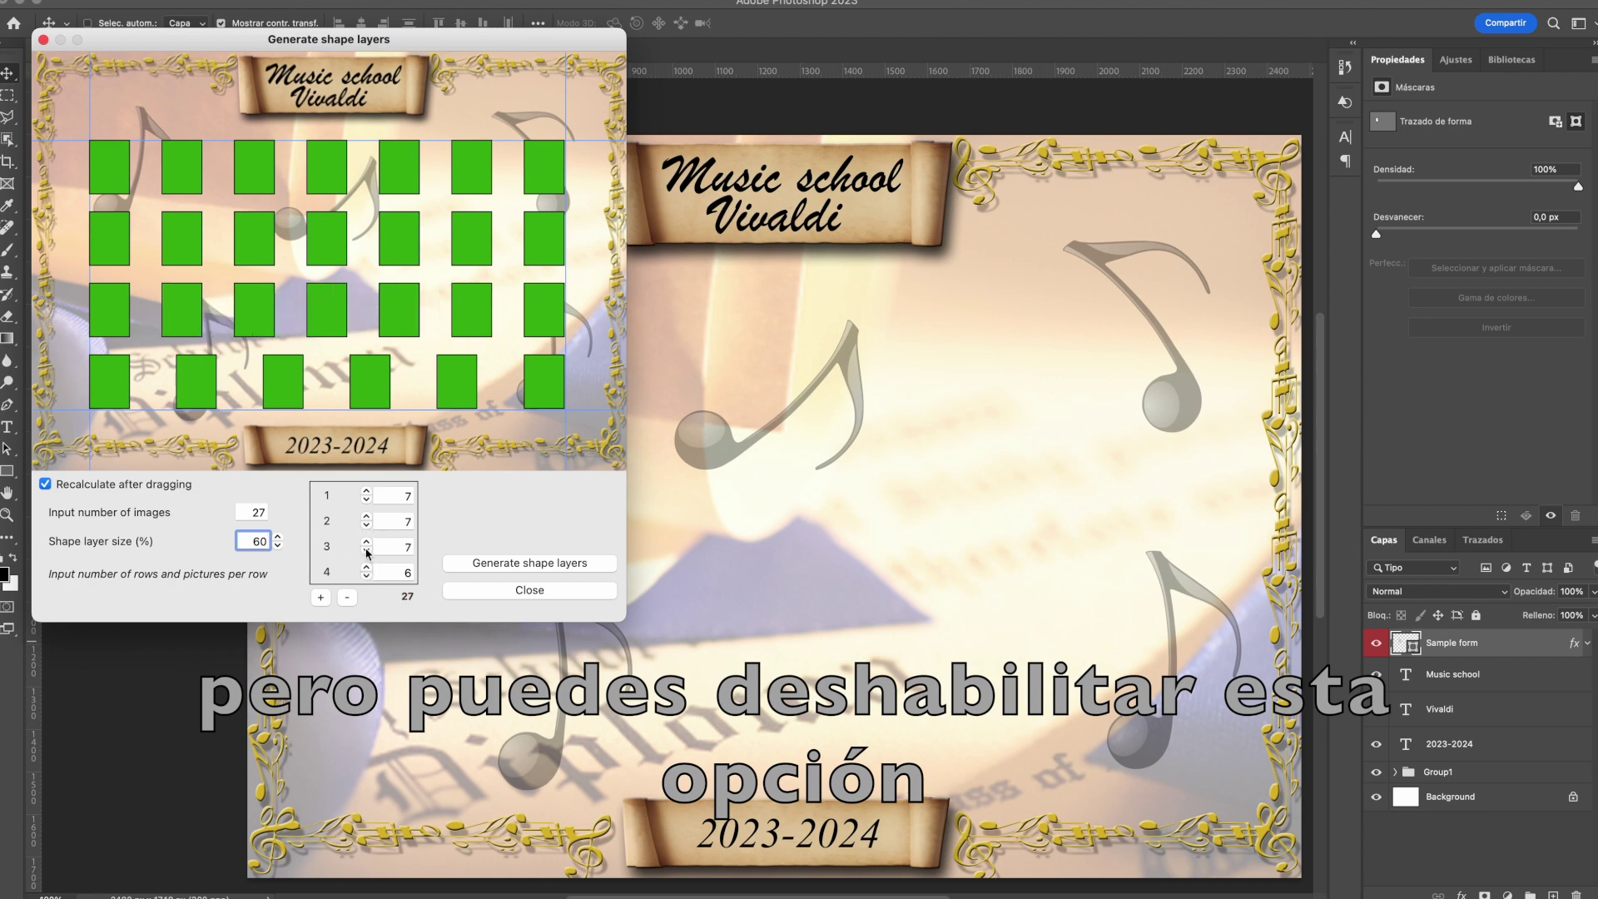
click(366, 516)
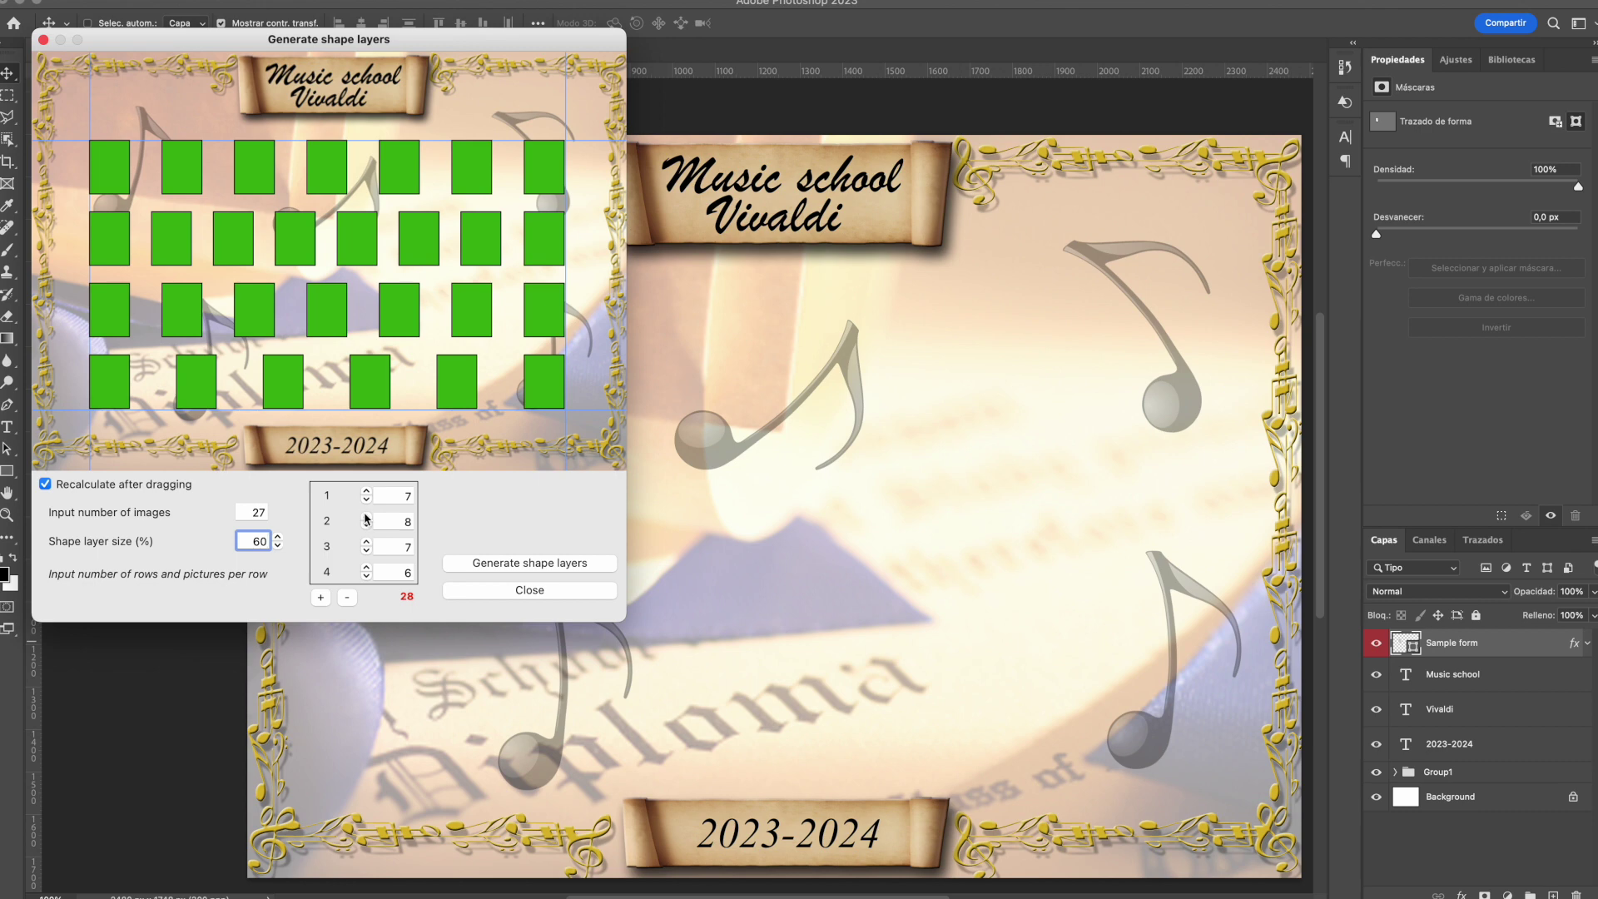
click(366, 576)
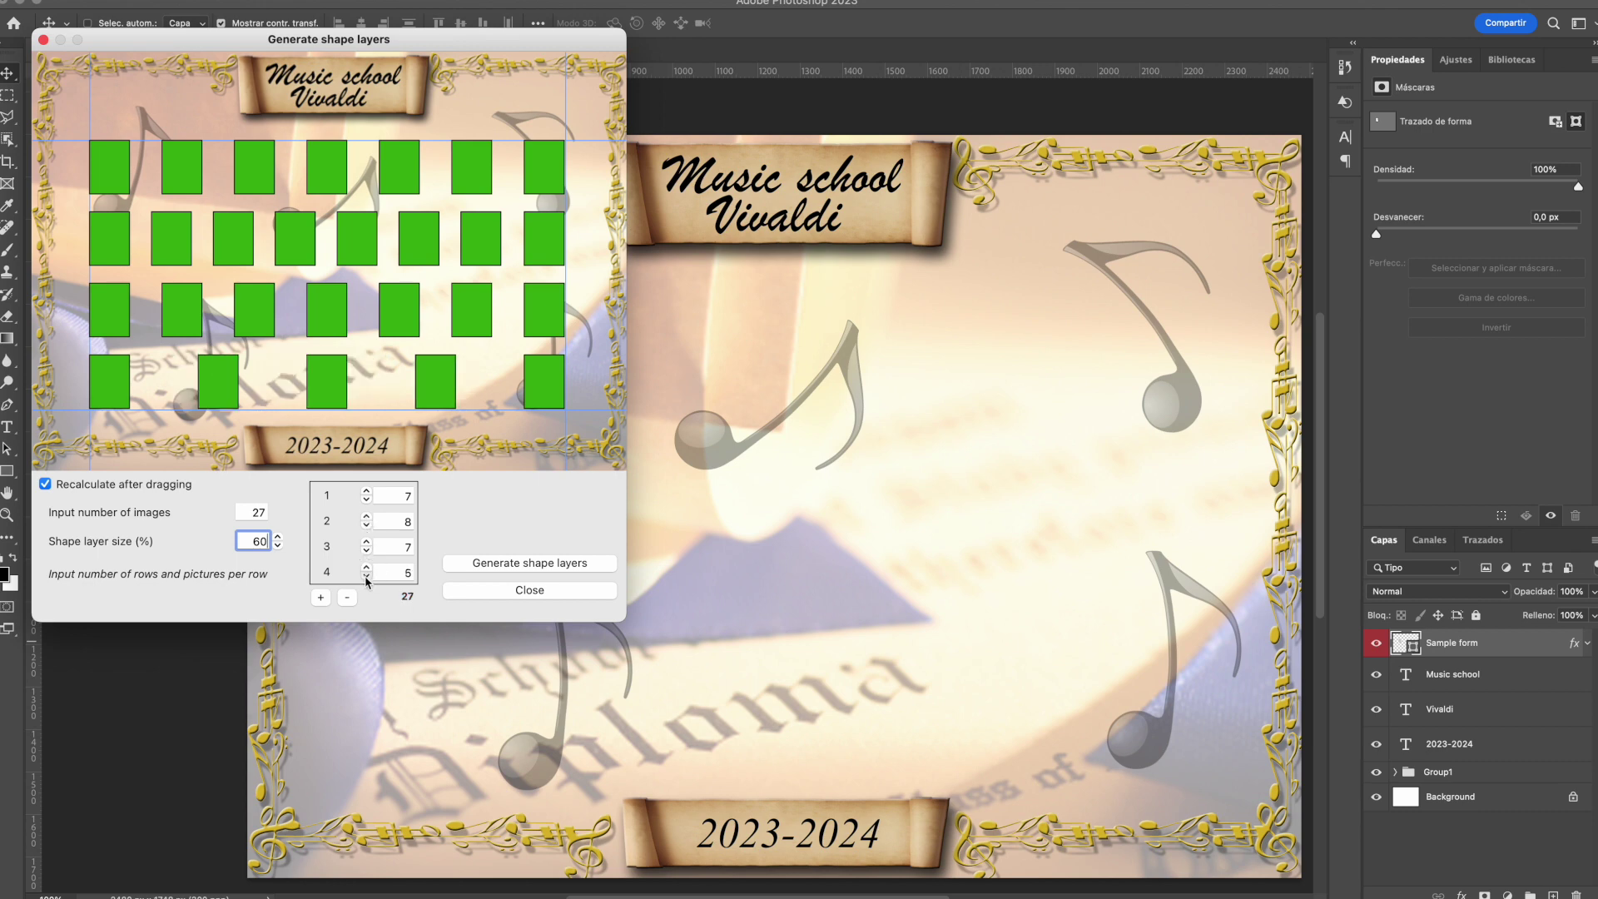
click(366, 567)
click(366, 526)
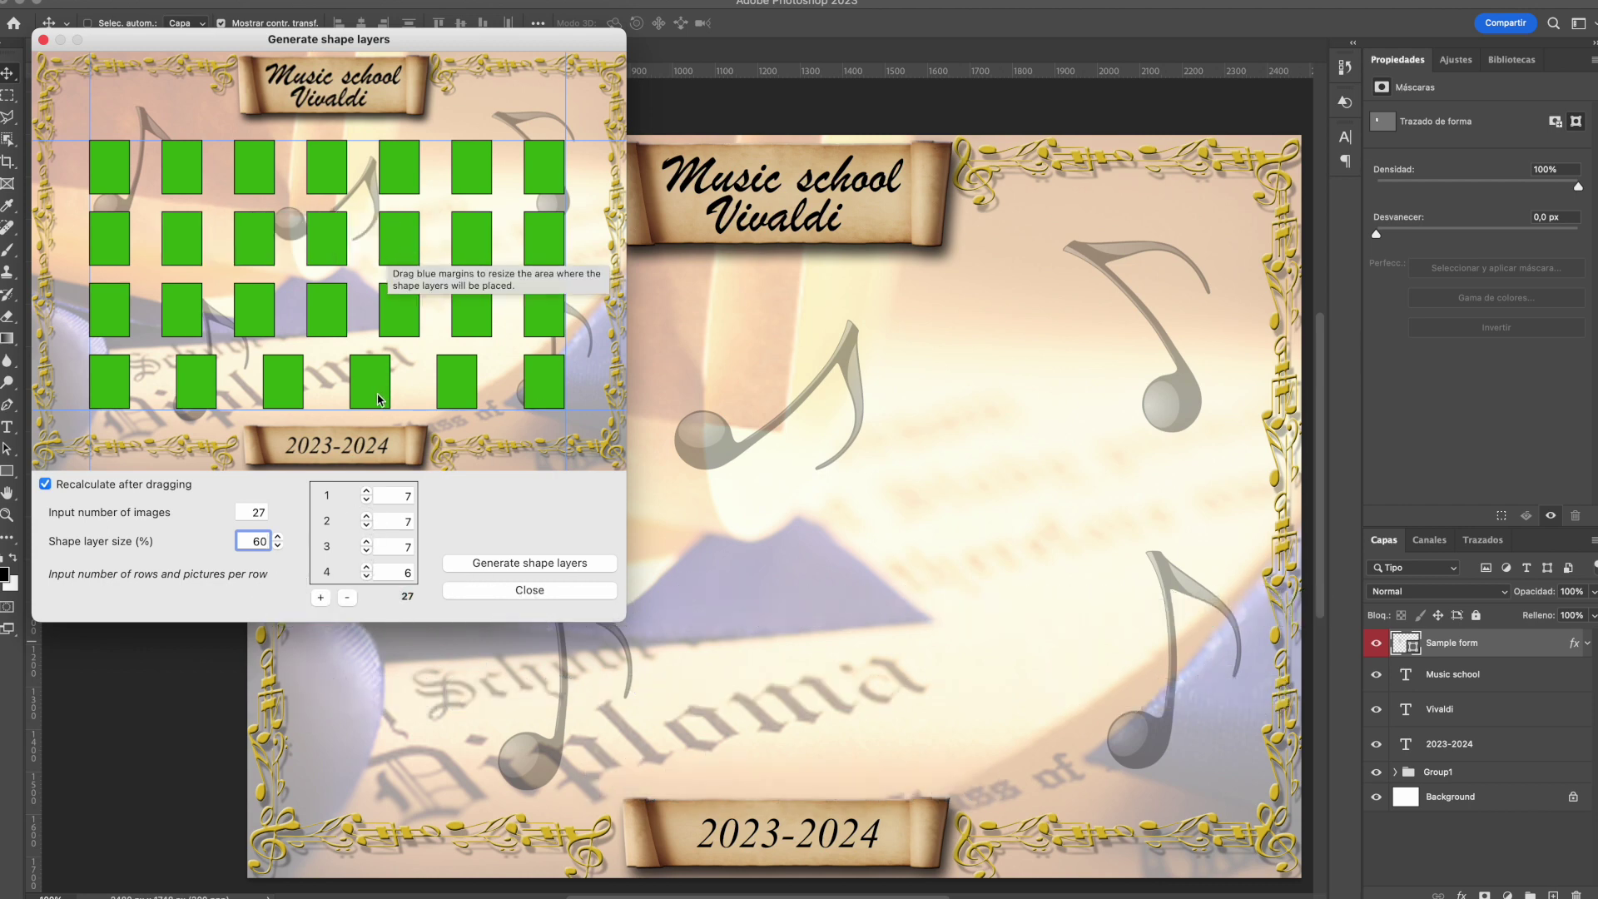
With recalculation after dragging disabled, raise the upper margin line slightly and set the shape layer size to 55 %
click(45, 485)
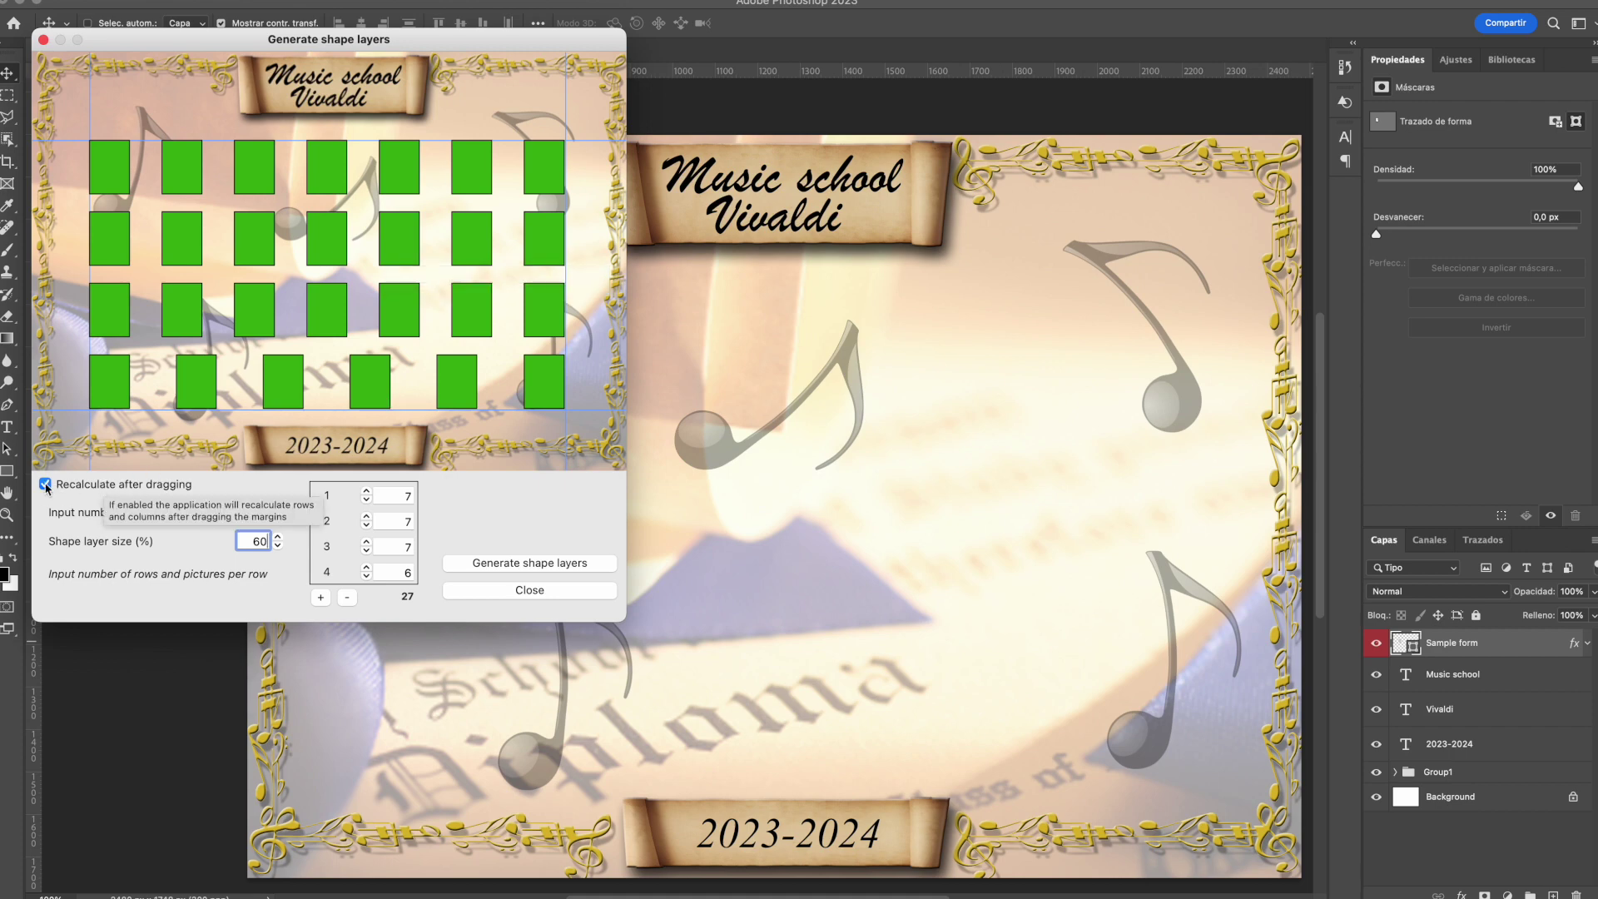
drag(357, 140, 356, 126)
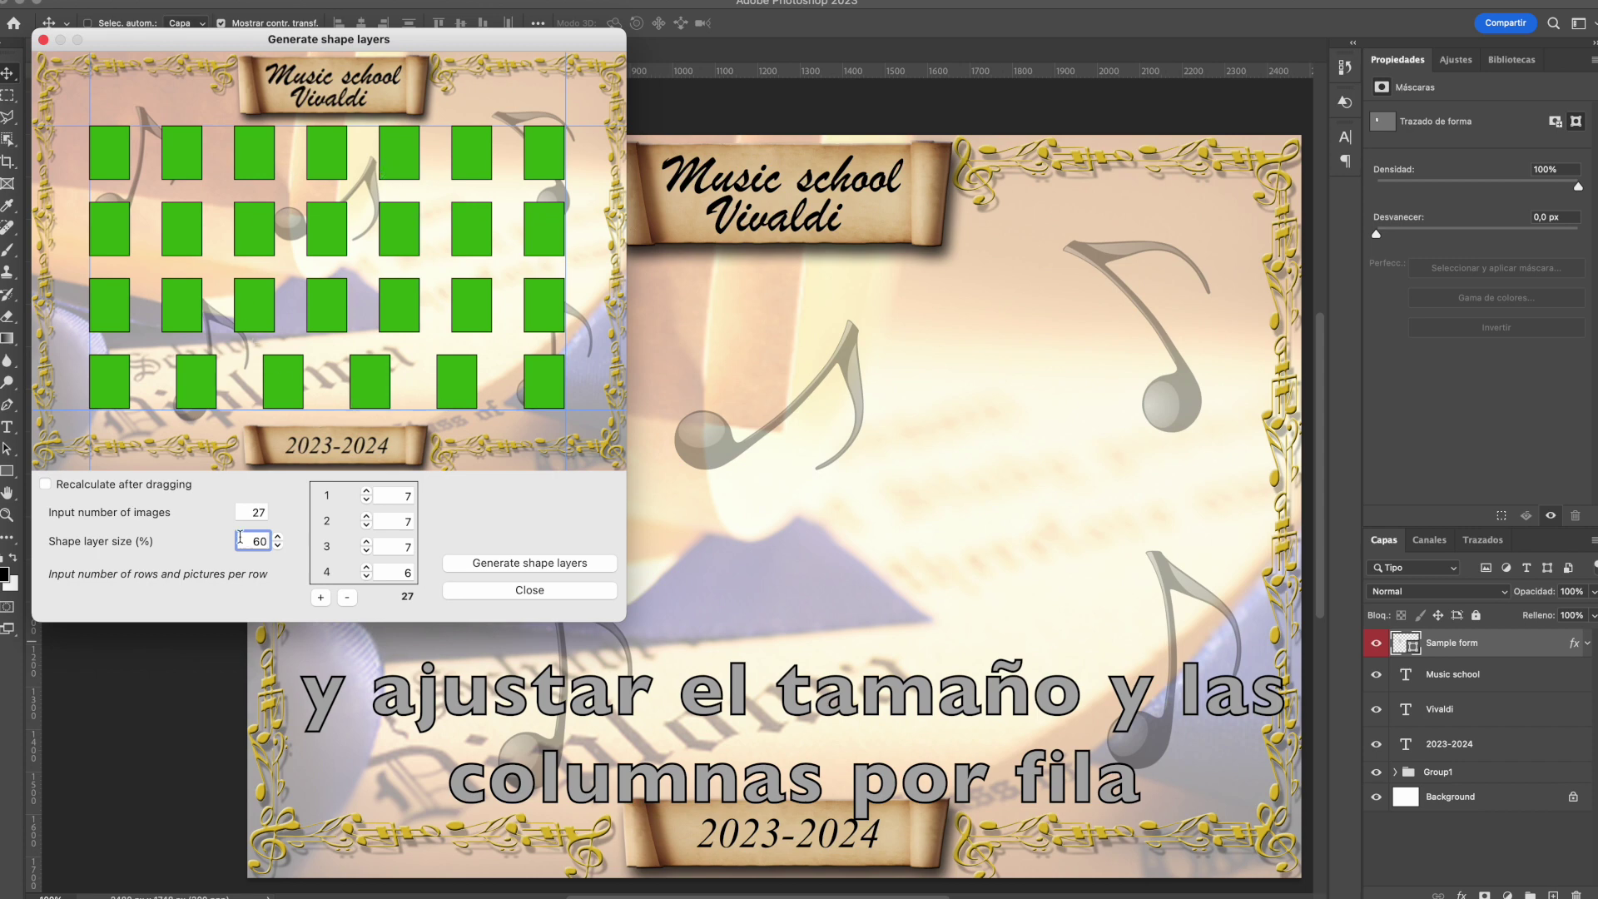
drag(251, 542, 278, 547)
text(55)
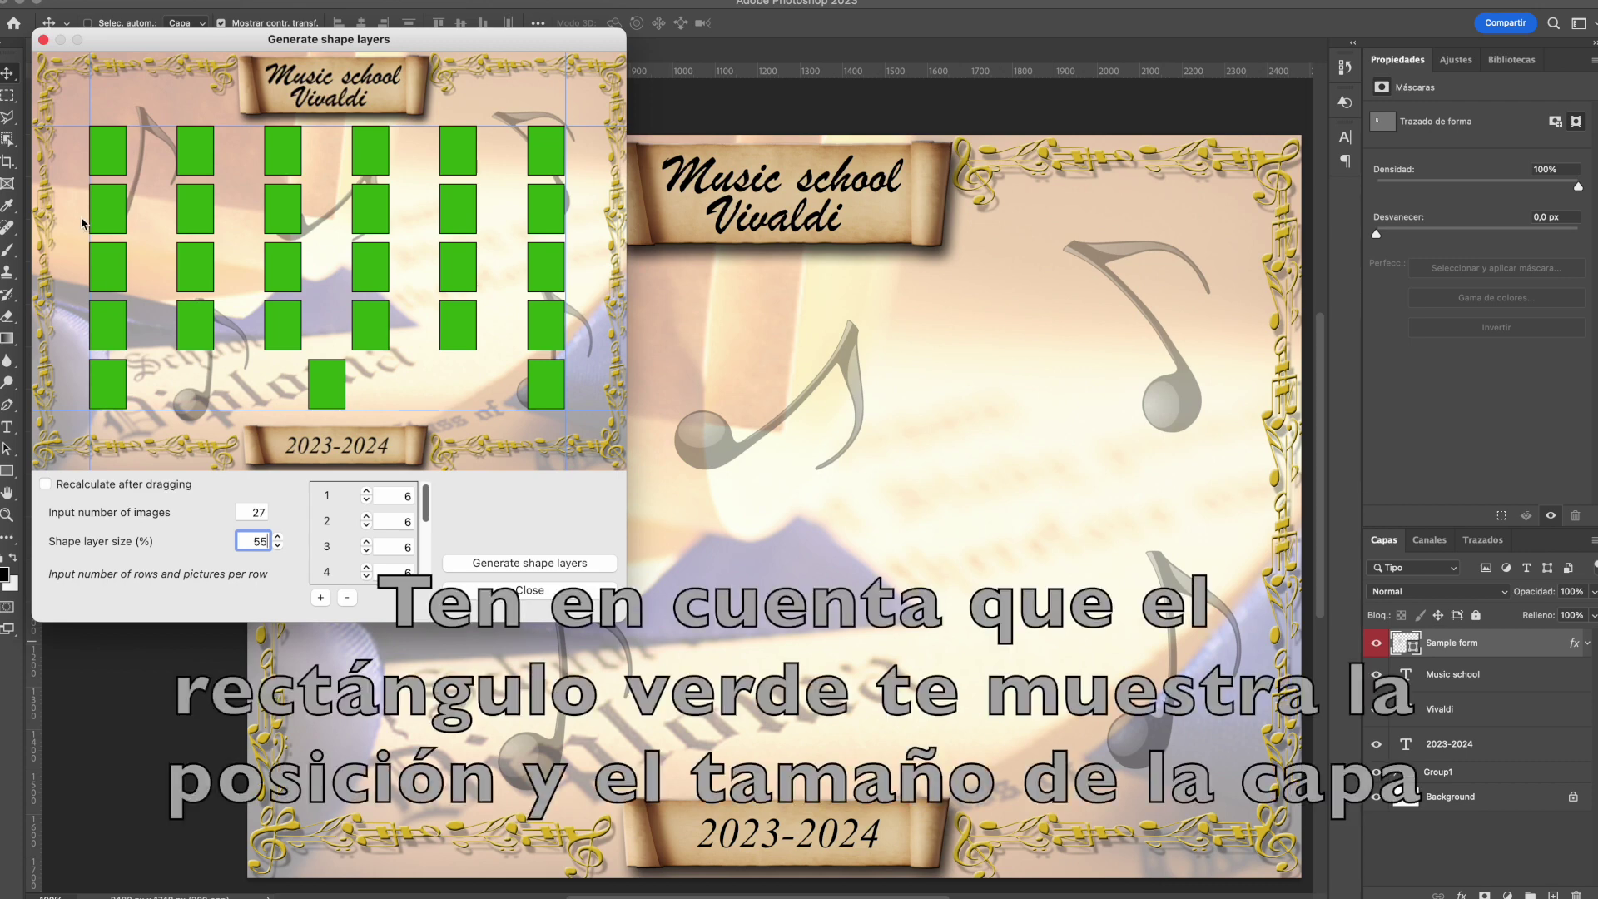
Narrow the placement area by moving the left, right and upper margin lines inward
drag(88, 216, 103, 217)
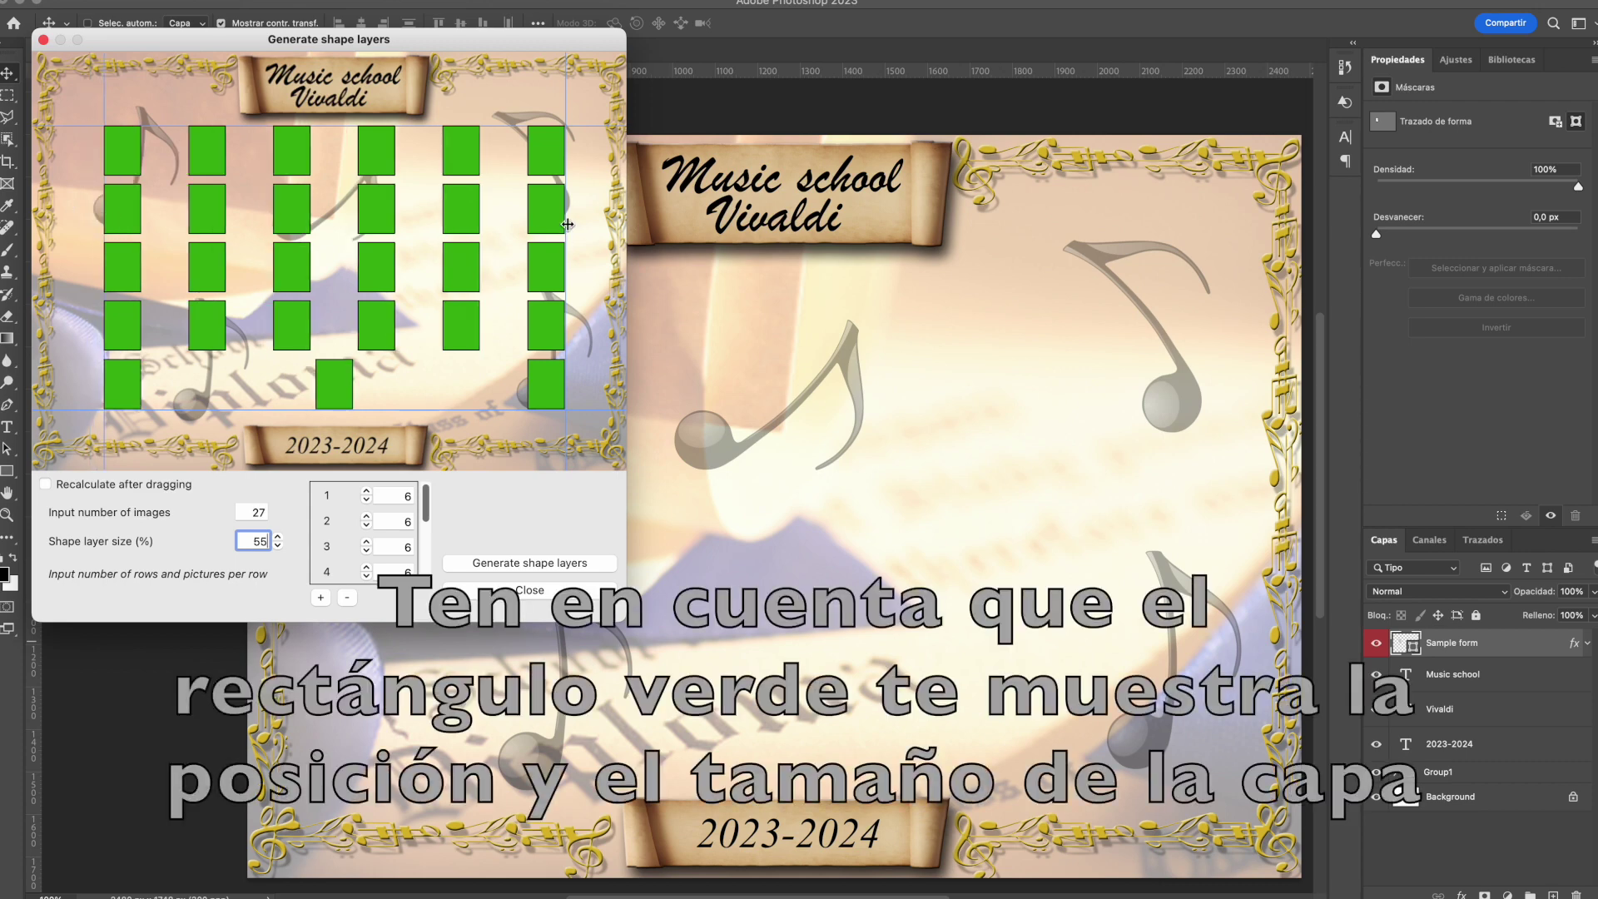
drag(566, 223, 559, 212)
drag(499, 126, 500, 148)
Re-enable recalculation after dragging and nudge the upper and lower margin lines slightly downward to redistribute the shapes
click(46, 485)
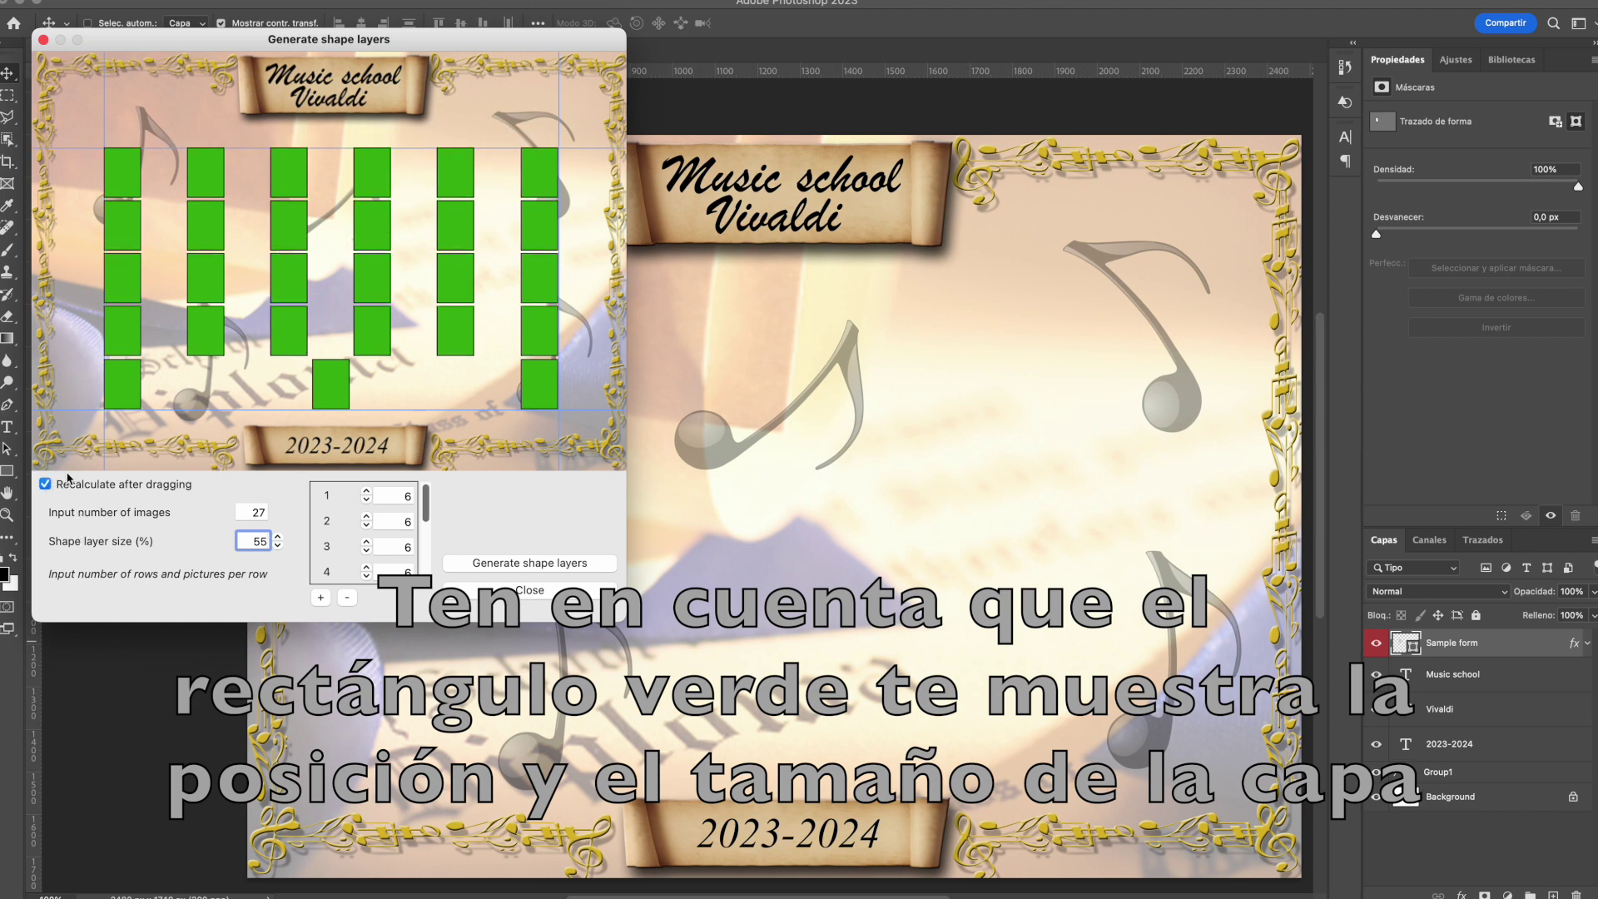
drag(325, 149, 325, 155)
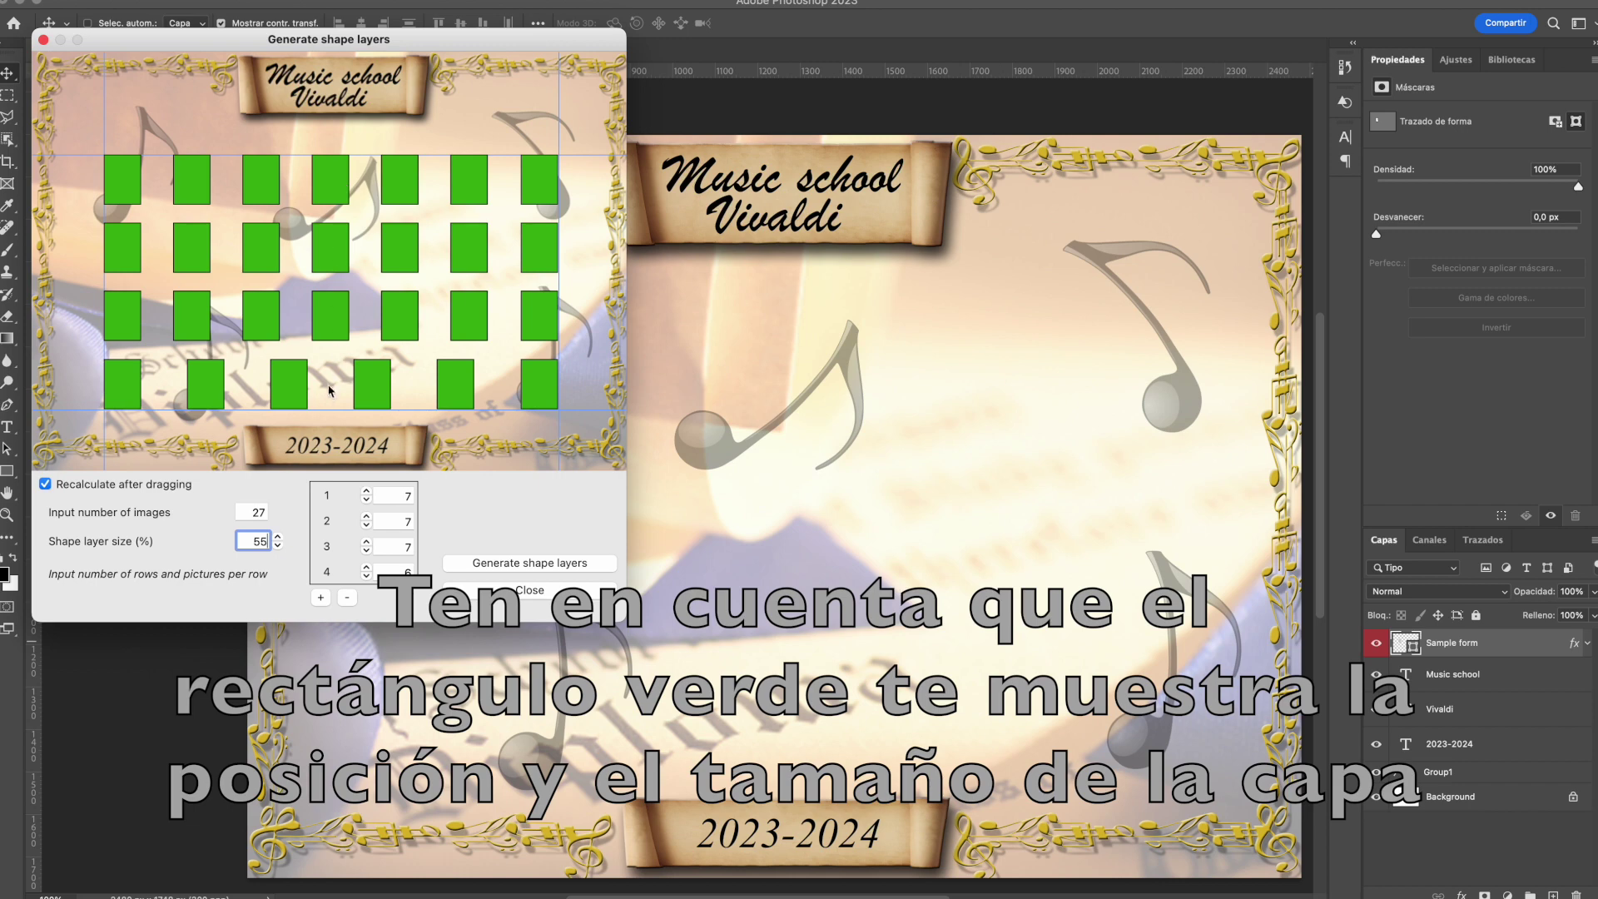
drag(325, 411, 326, 413)
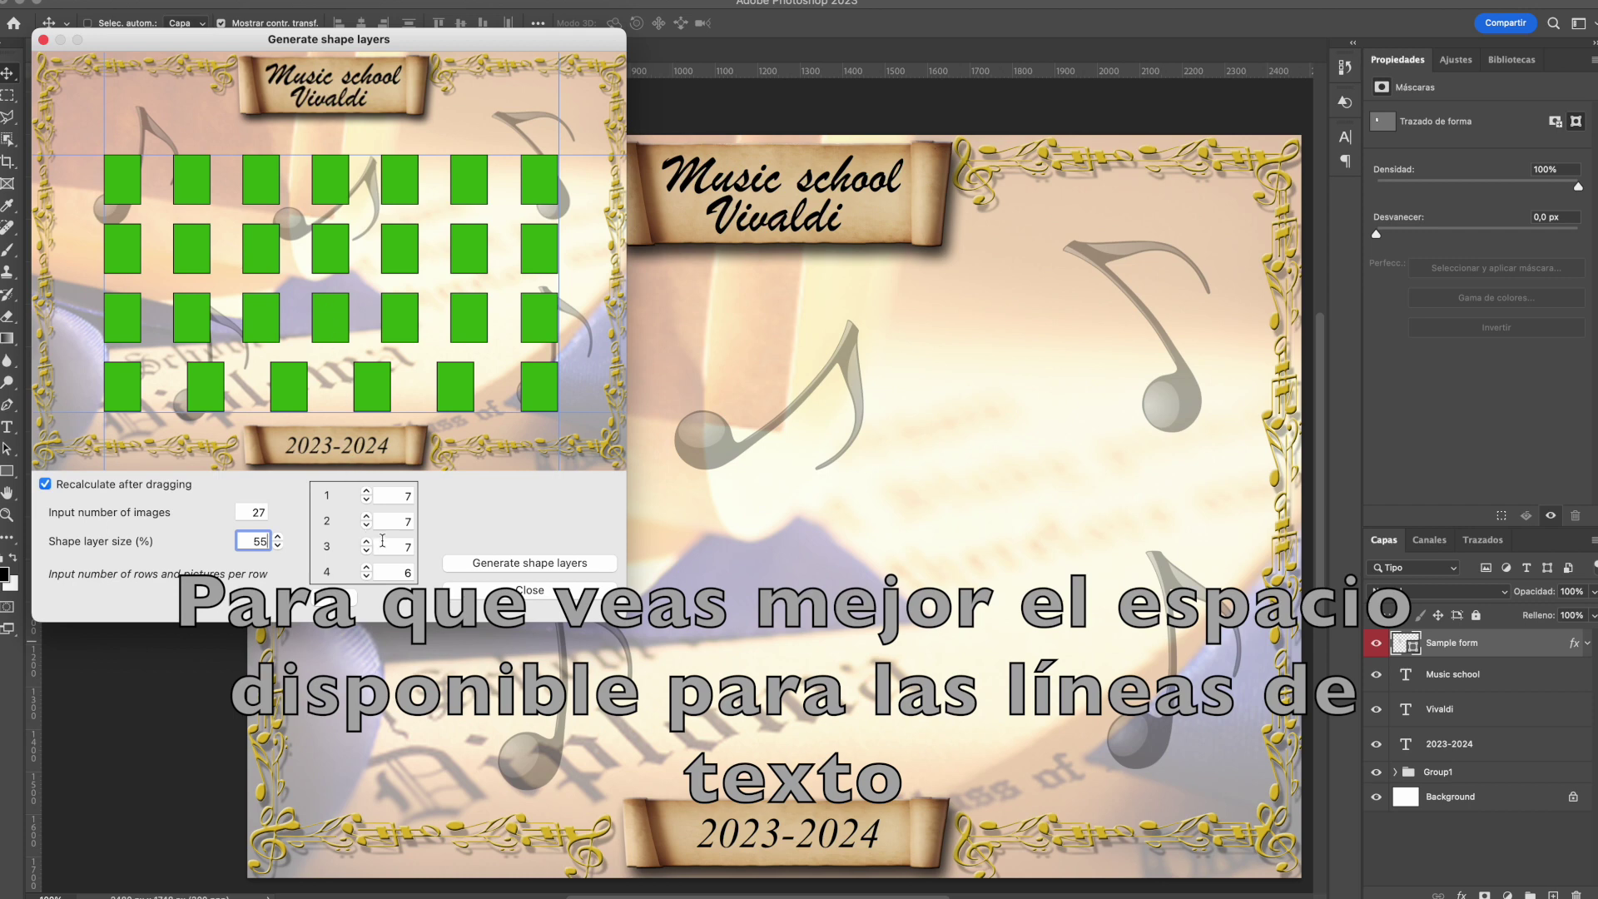
Try a fifth row with 2 pictures and a fourth row with 4, and nudge the lower margin line to recalculate the rows
click(322, 598)
scroll(387, 553, down, 2)
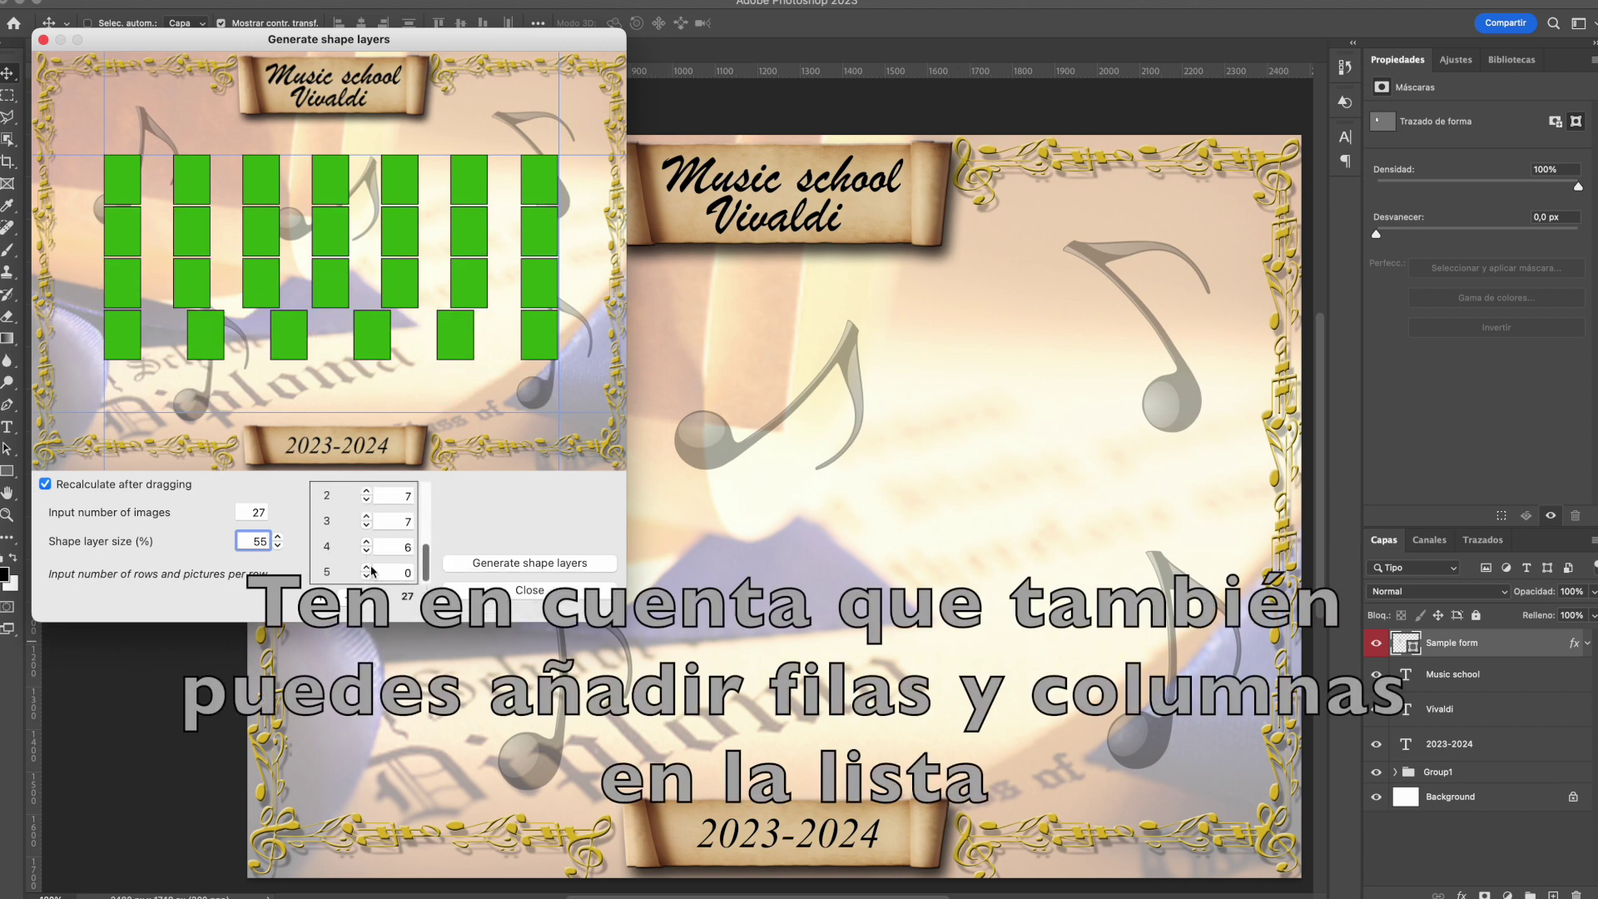
click(366, 568)
click(366, 568)
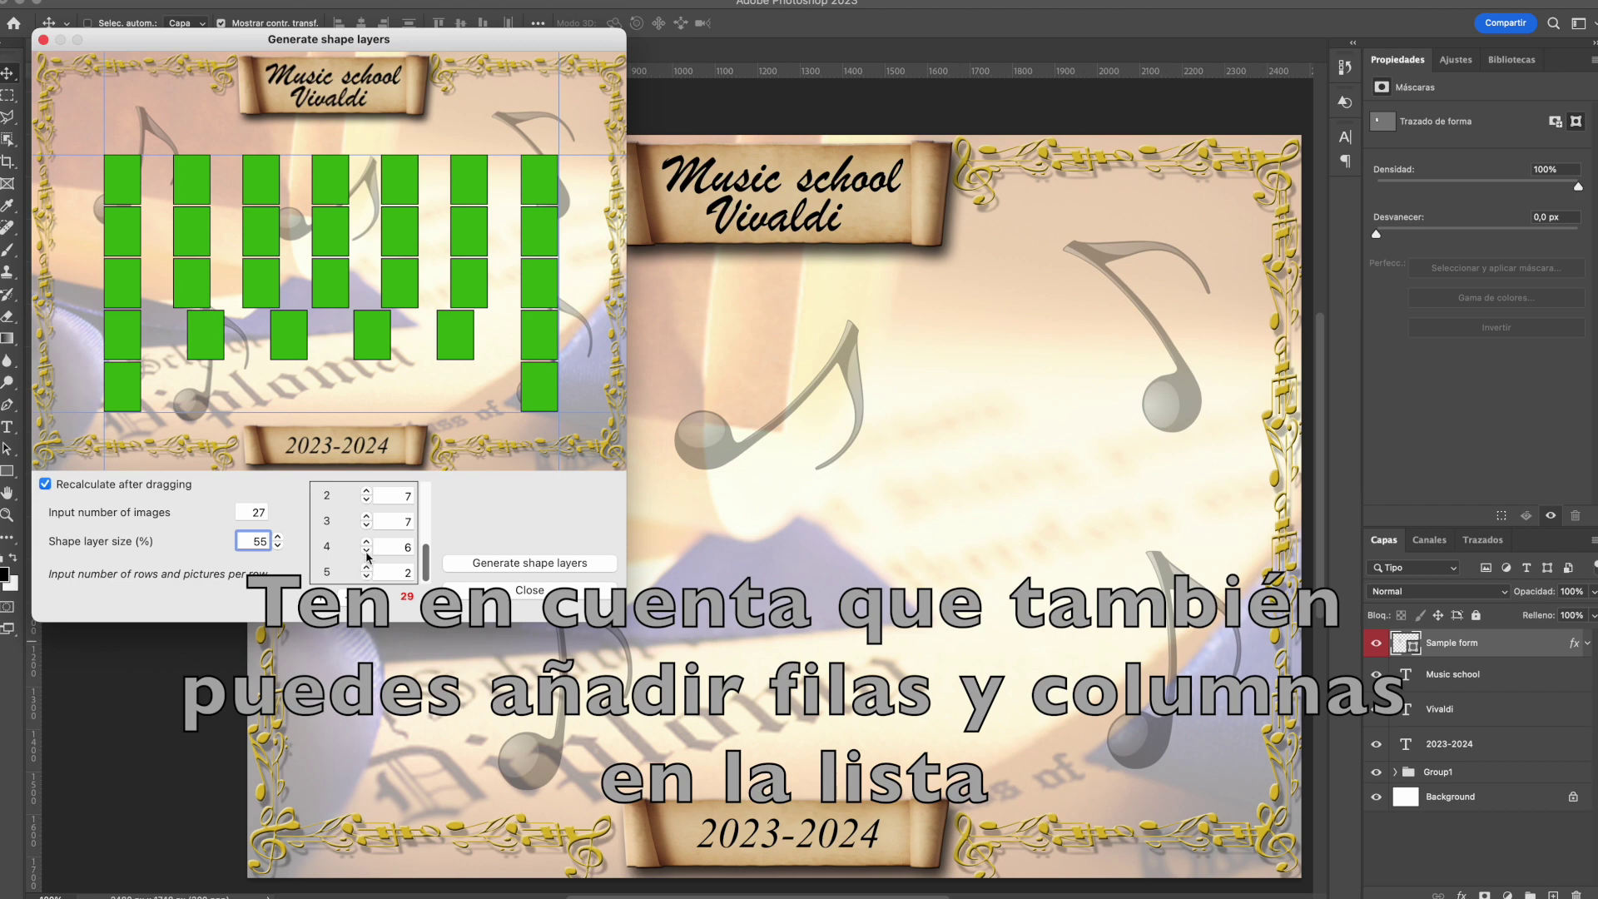
click(366, 550)
click(366, 550)
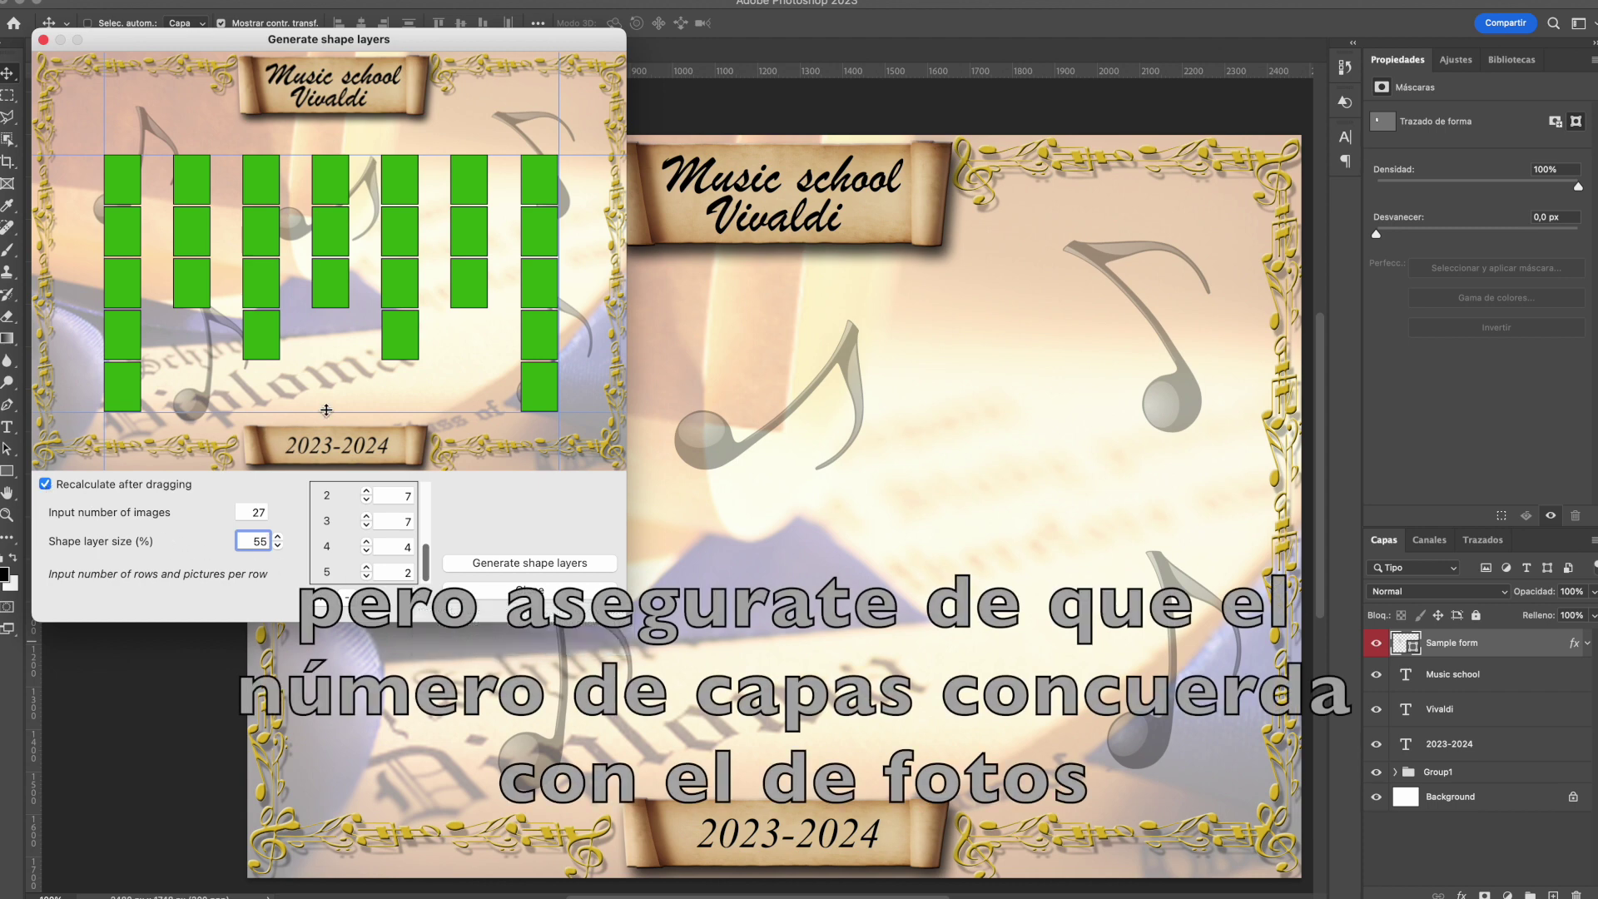
drag(321, 411, 325, 412)
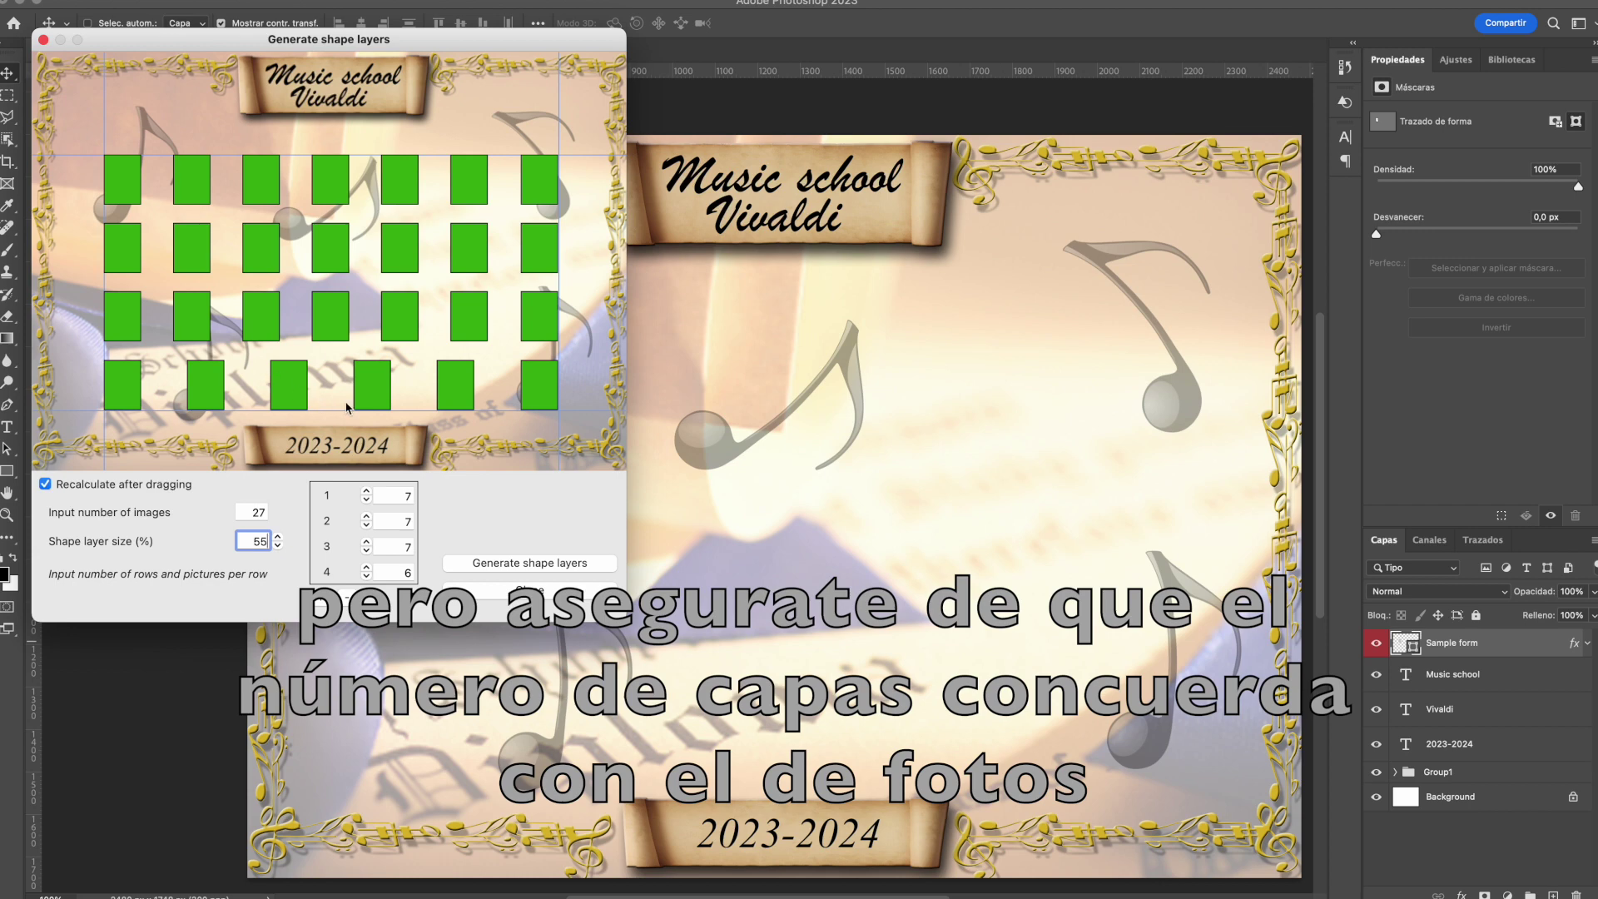
Set the number of images to 28, change it to 31, and reduce the shape layer size to 54 %
click(252, 512)
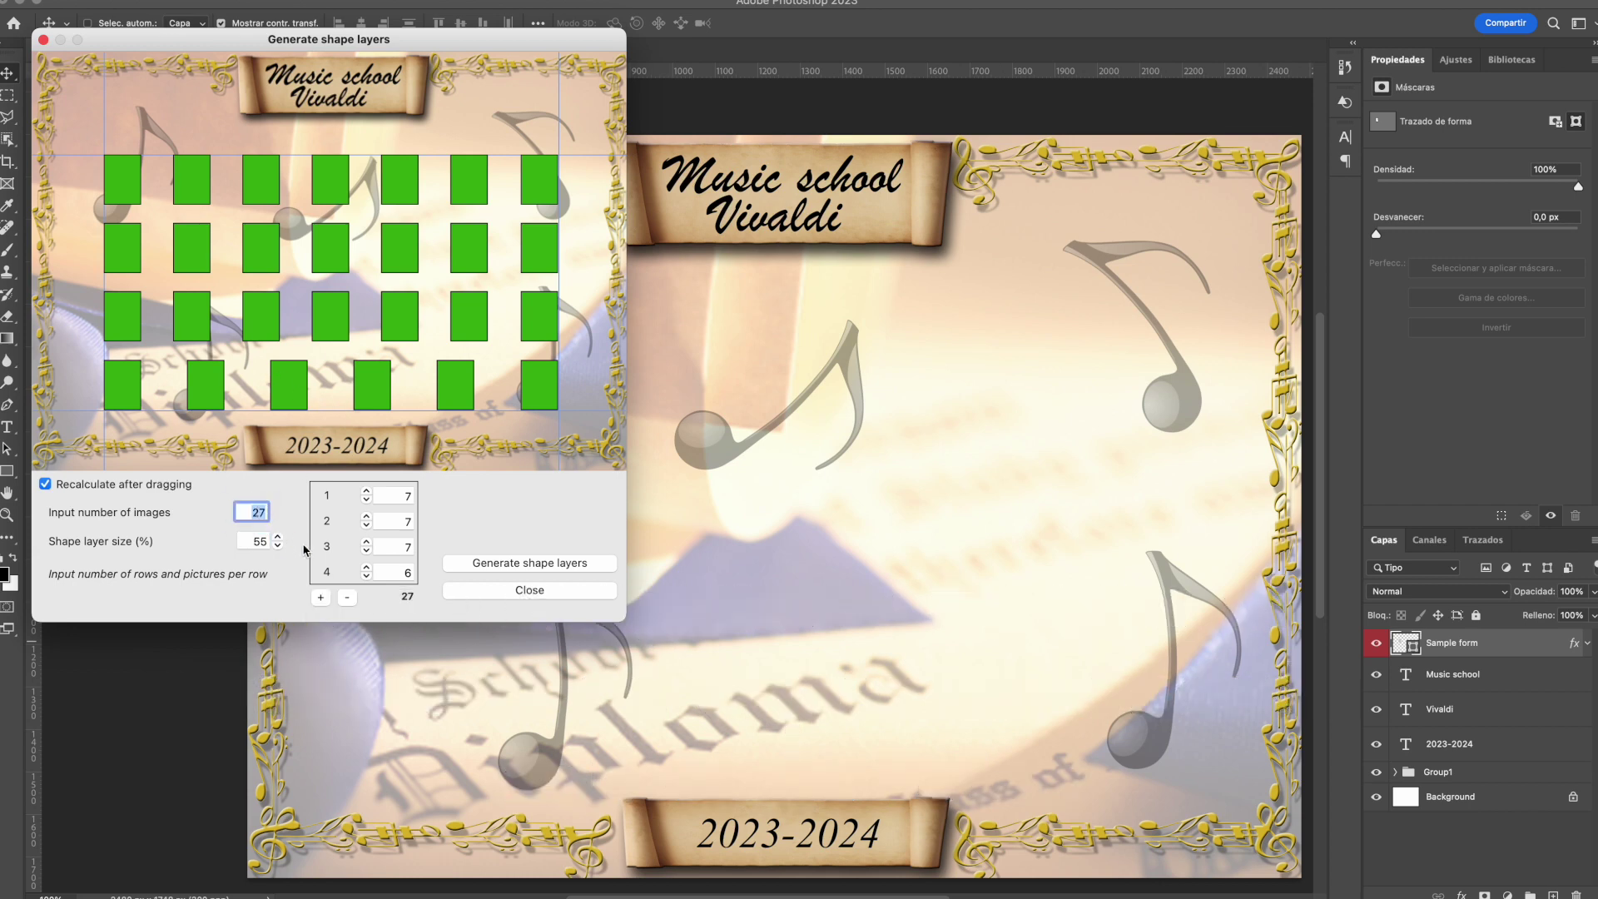
text(28)
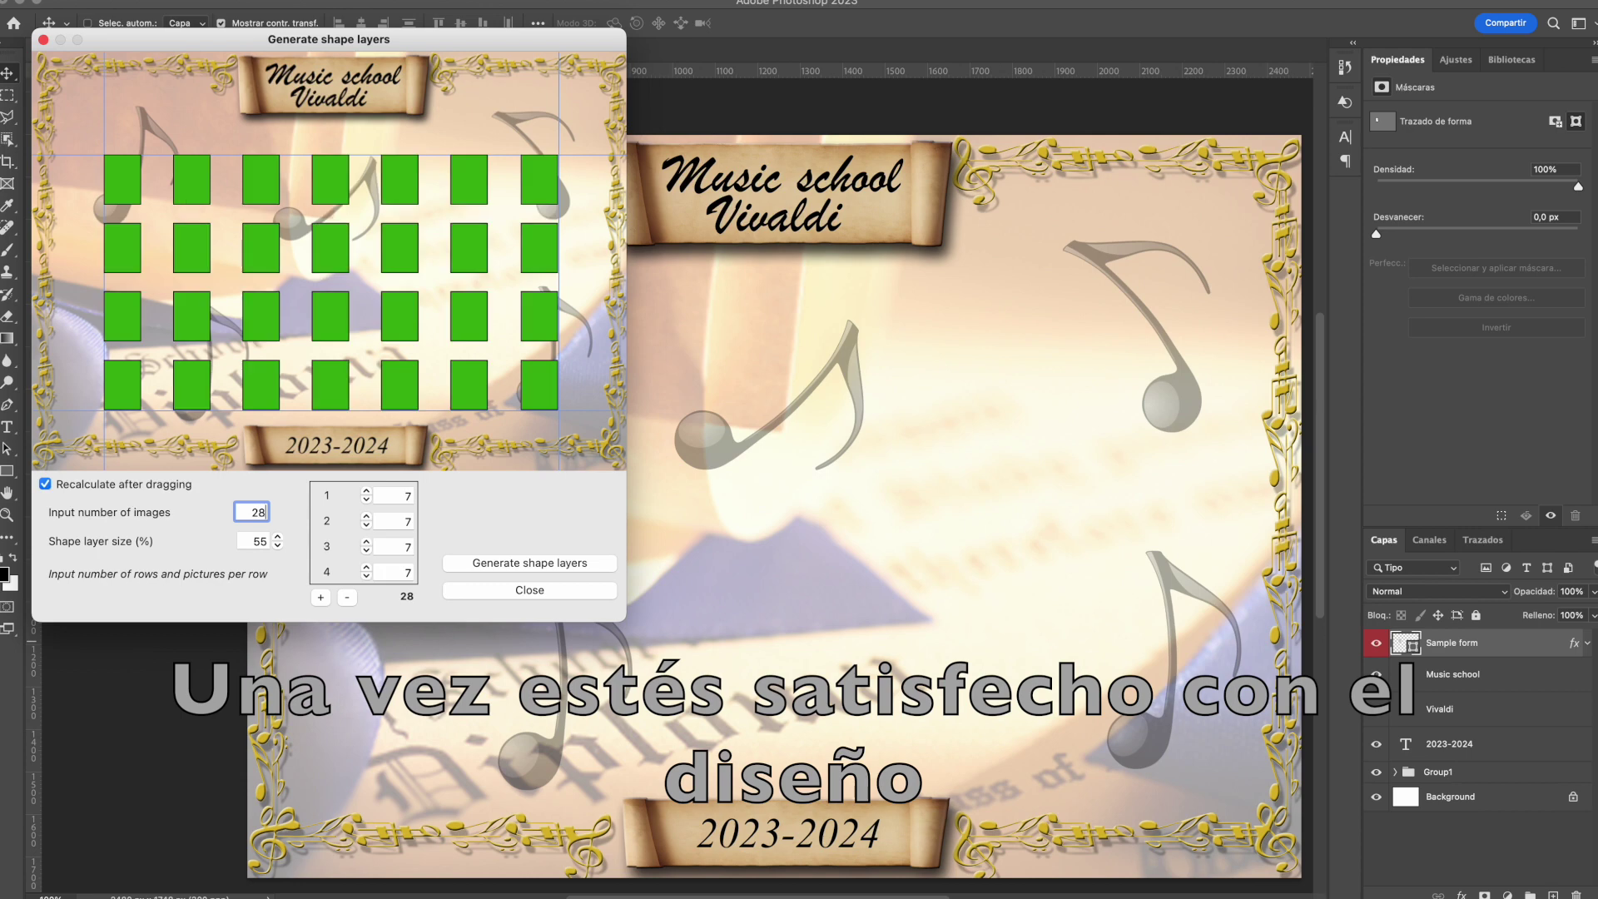
double_click(252, 512)
text(31)
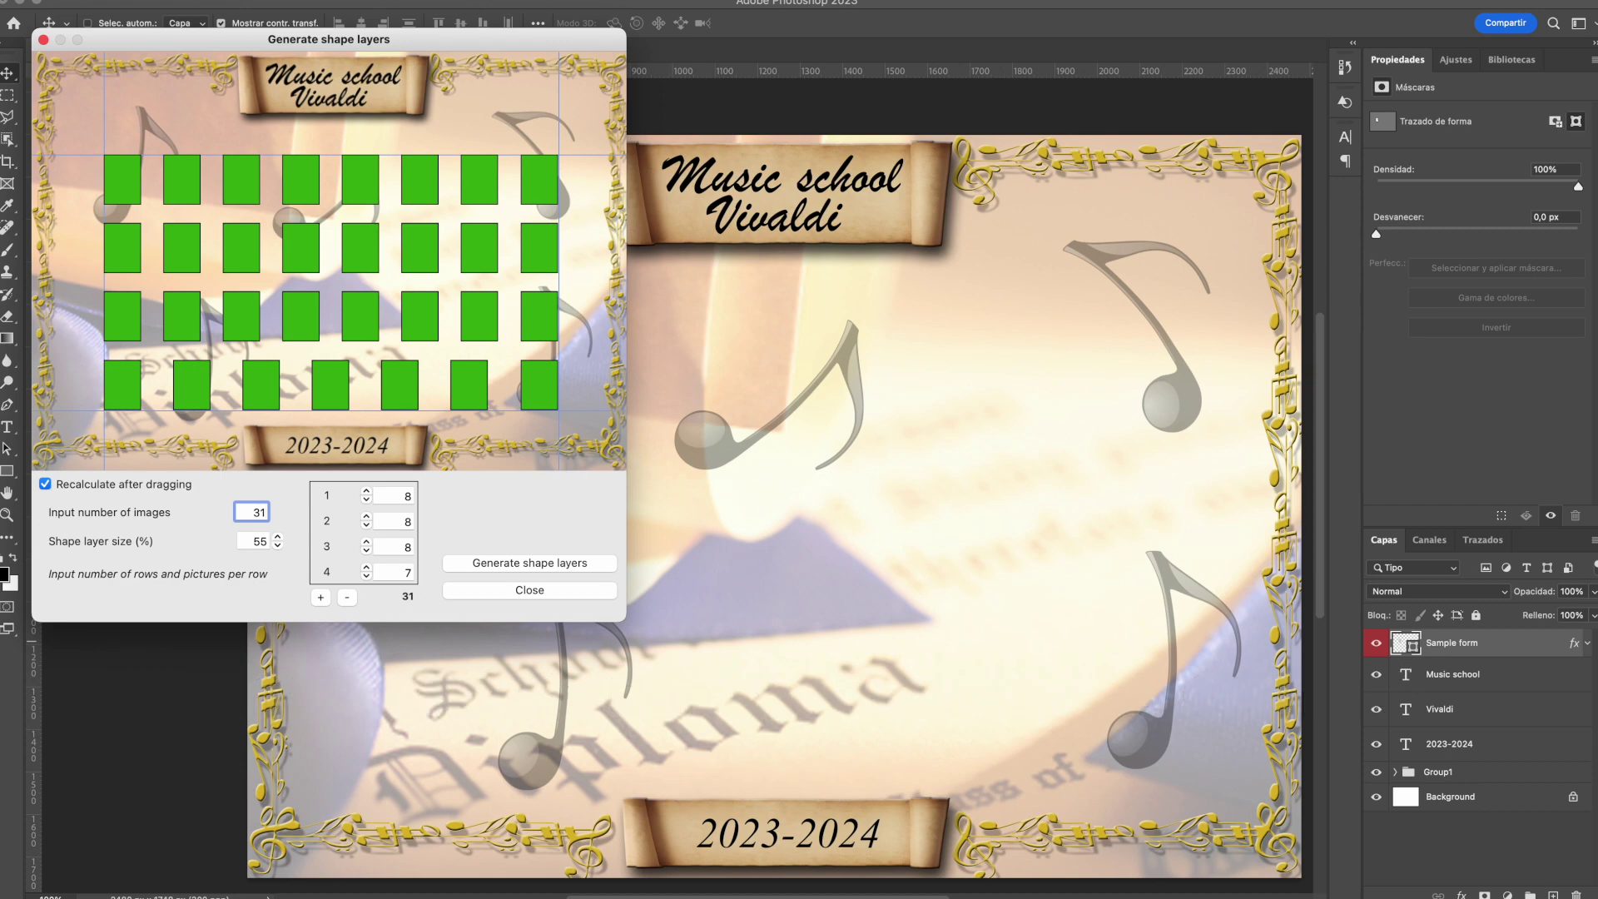
click(278, 546)
click(278, 546)
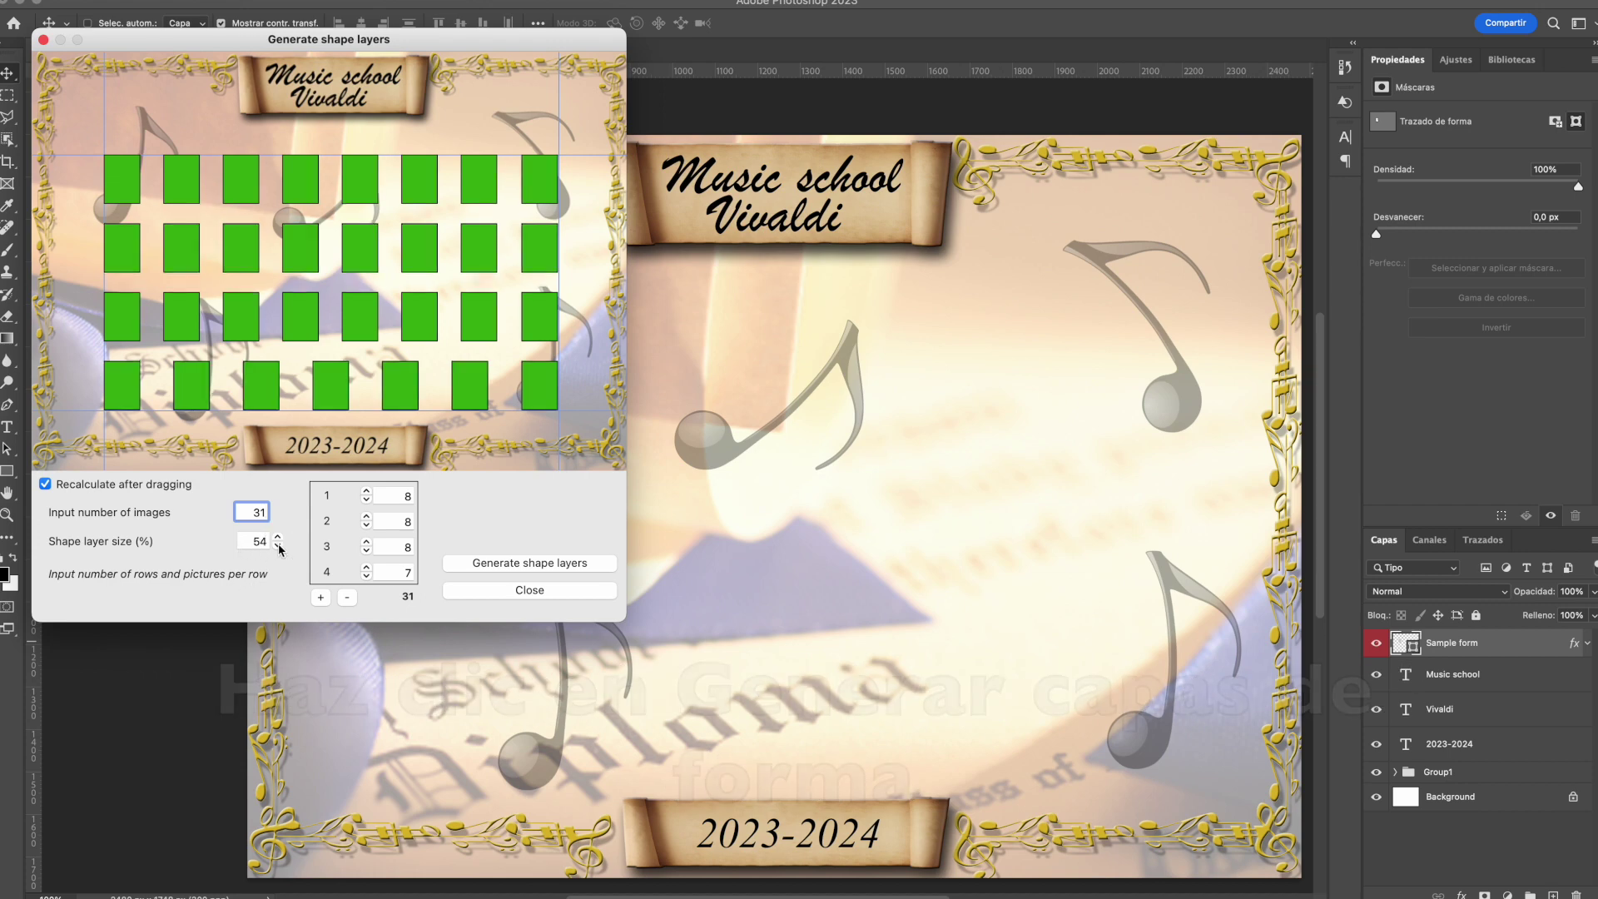
Generate the shape layers in the template from the current layout and close the layout dialog
click(277, 537)
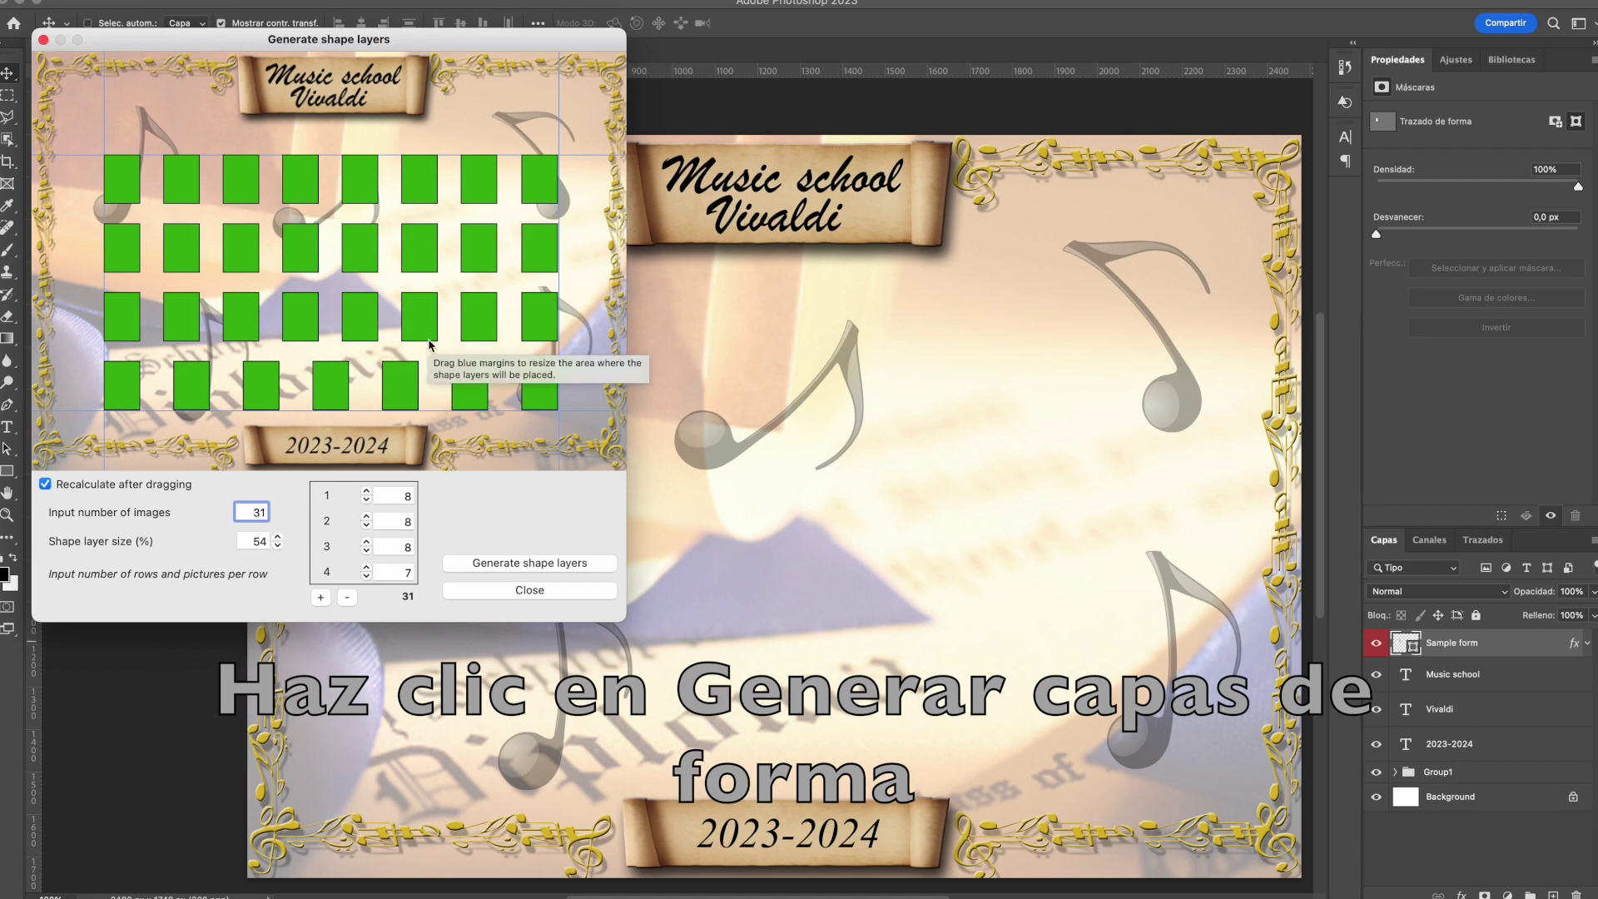
click(527, 563)
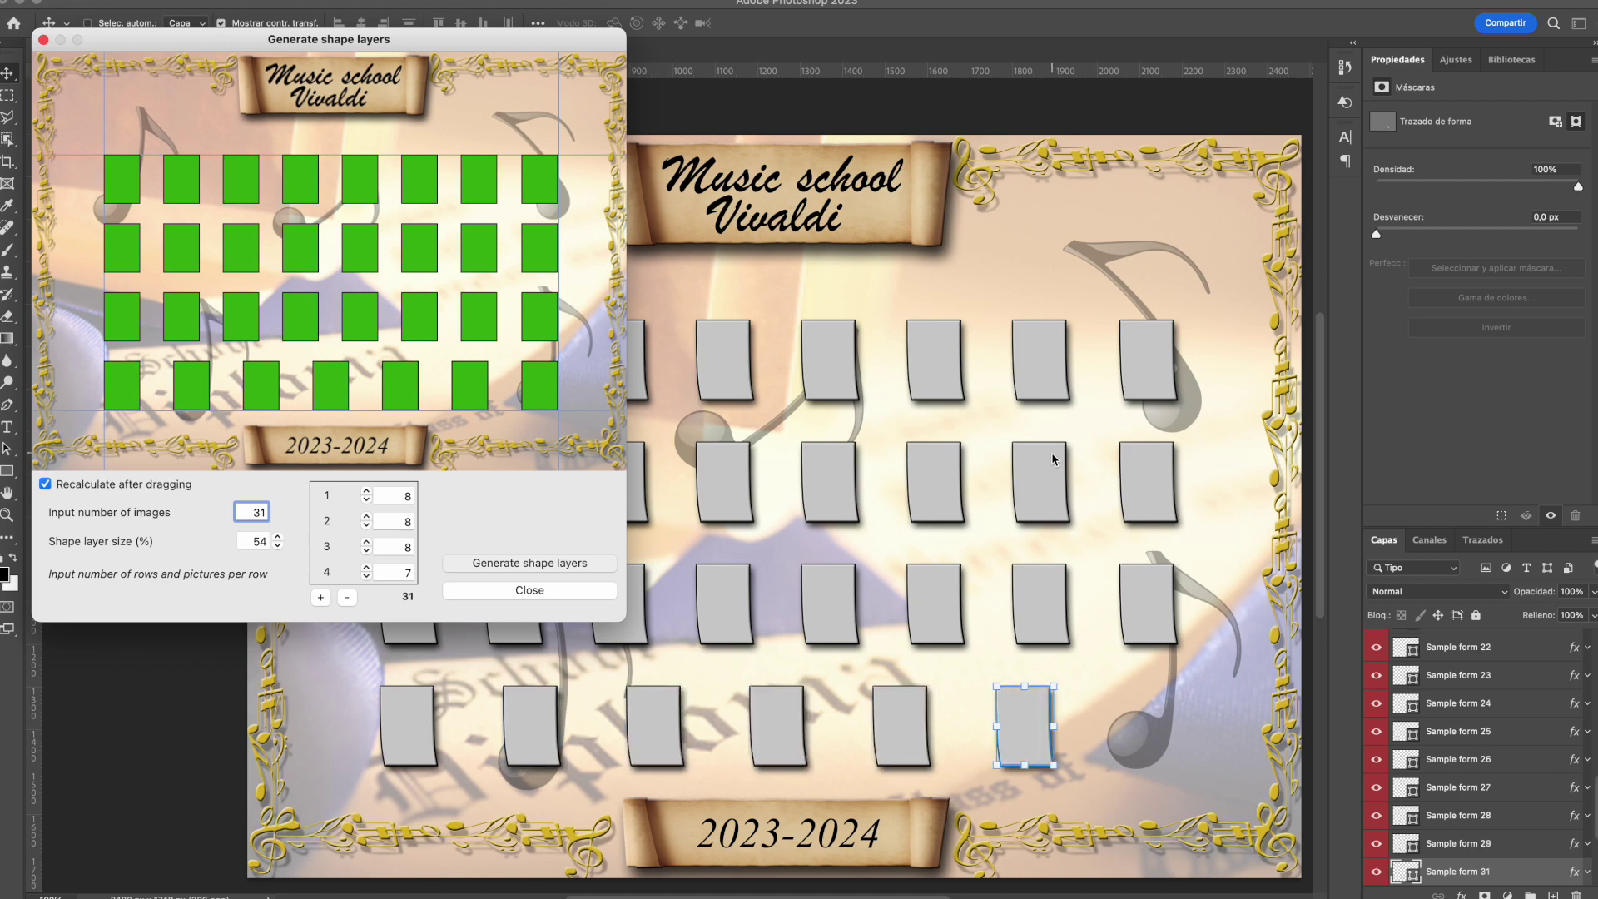
drag(306, 42, 769, 106)
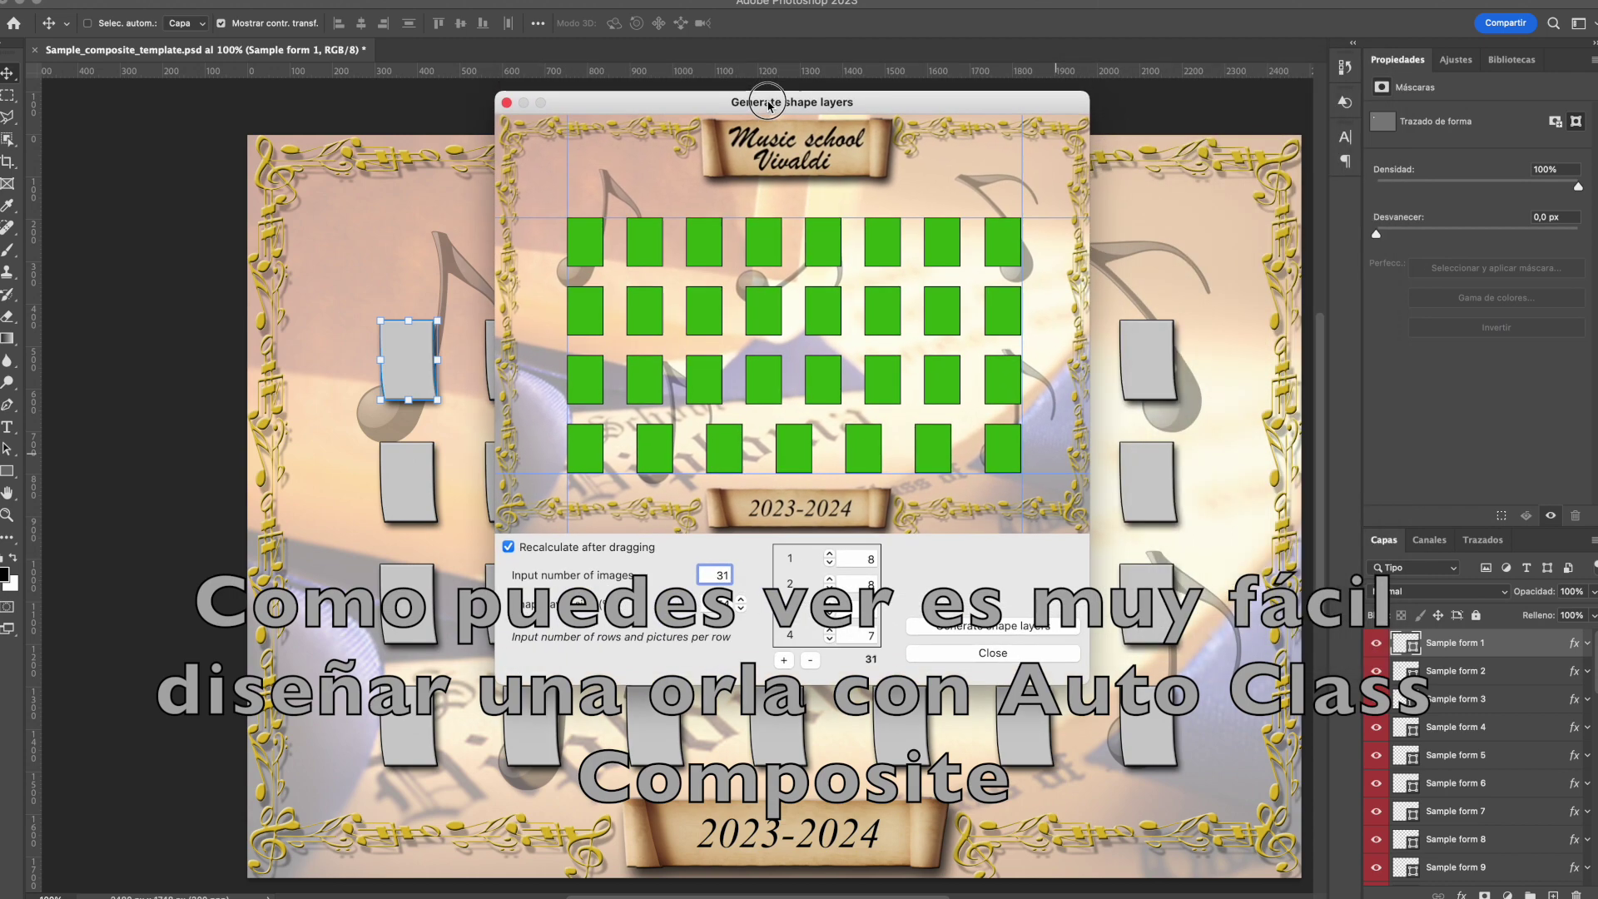
click(1024, 656)
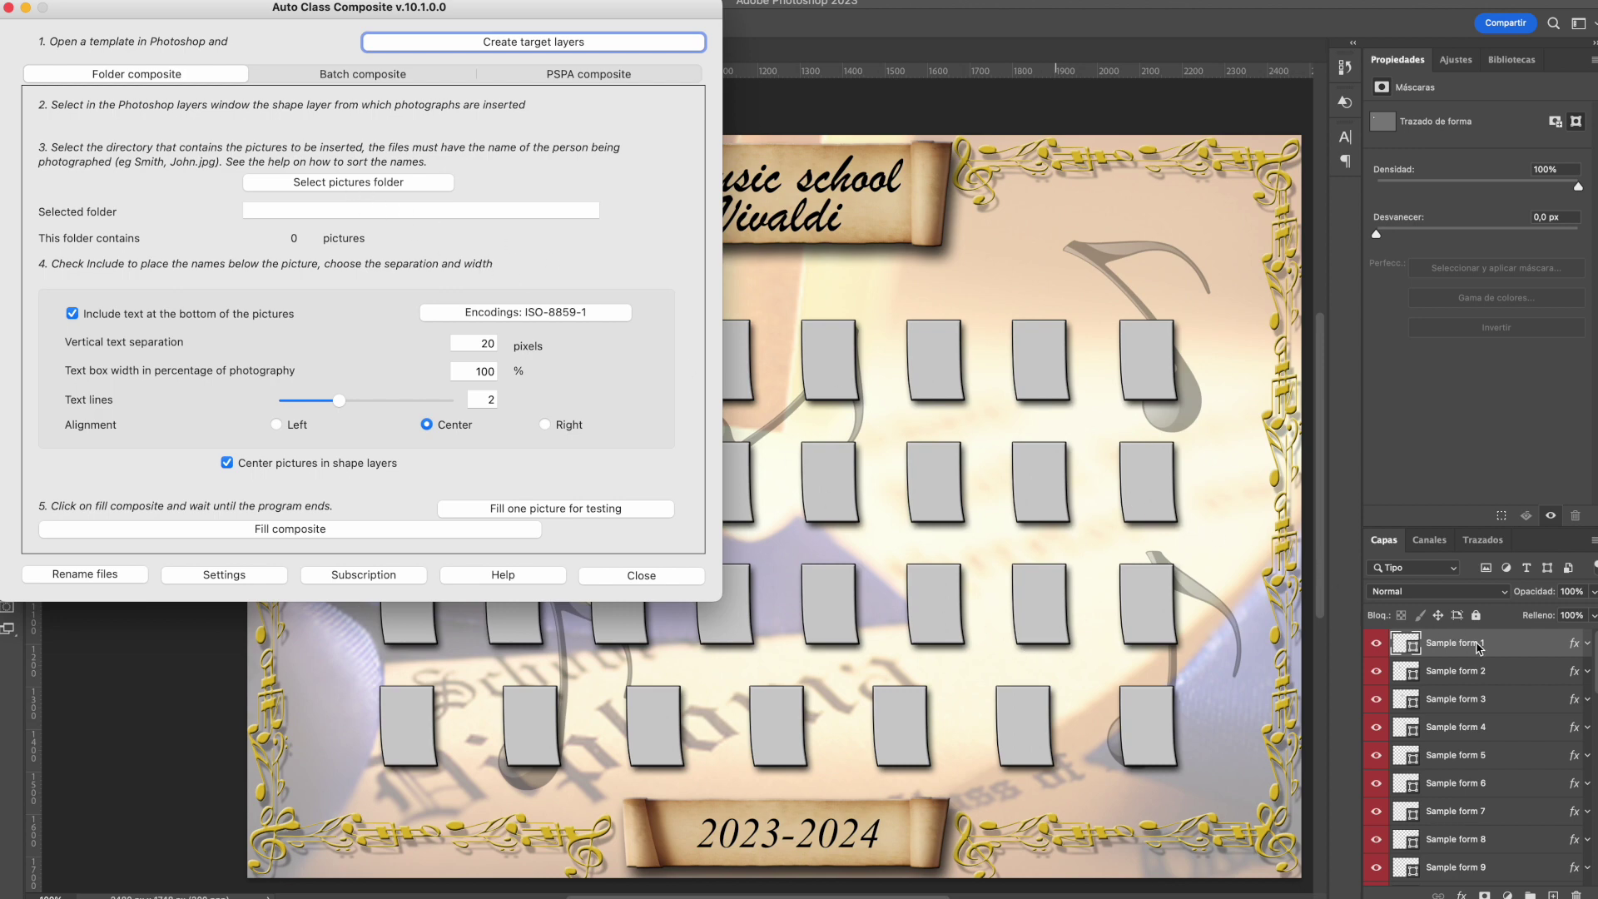
Select the Sample form 1 layer in Photoshop and choose the Students folder under Documents/Auto Class Composite as the pictures folder in Auto Class Composite
click(1597, 653)
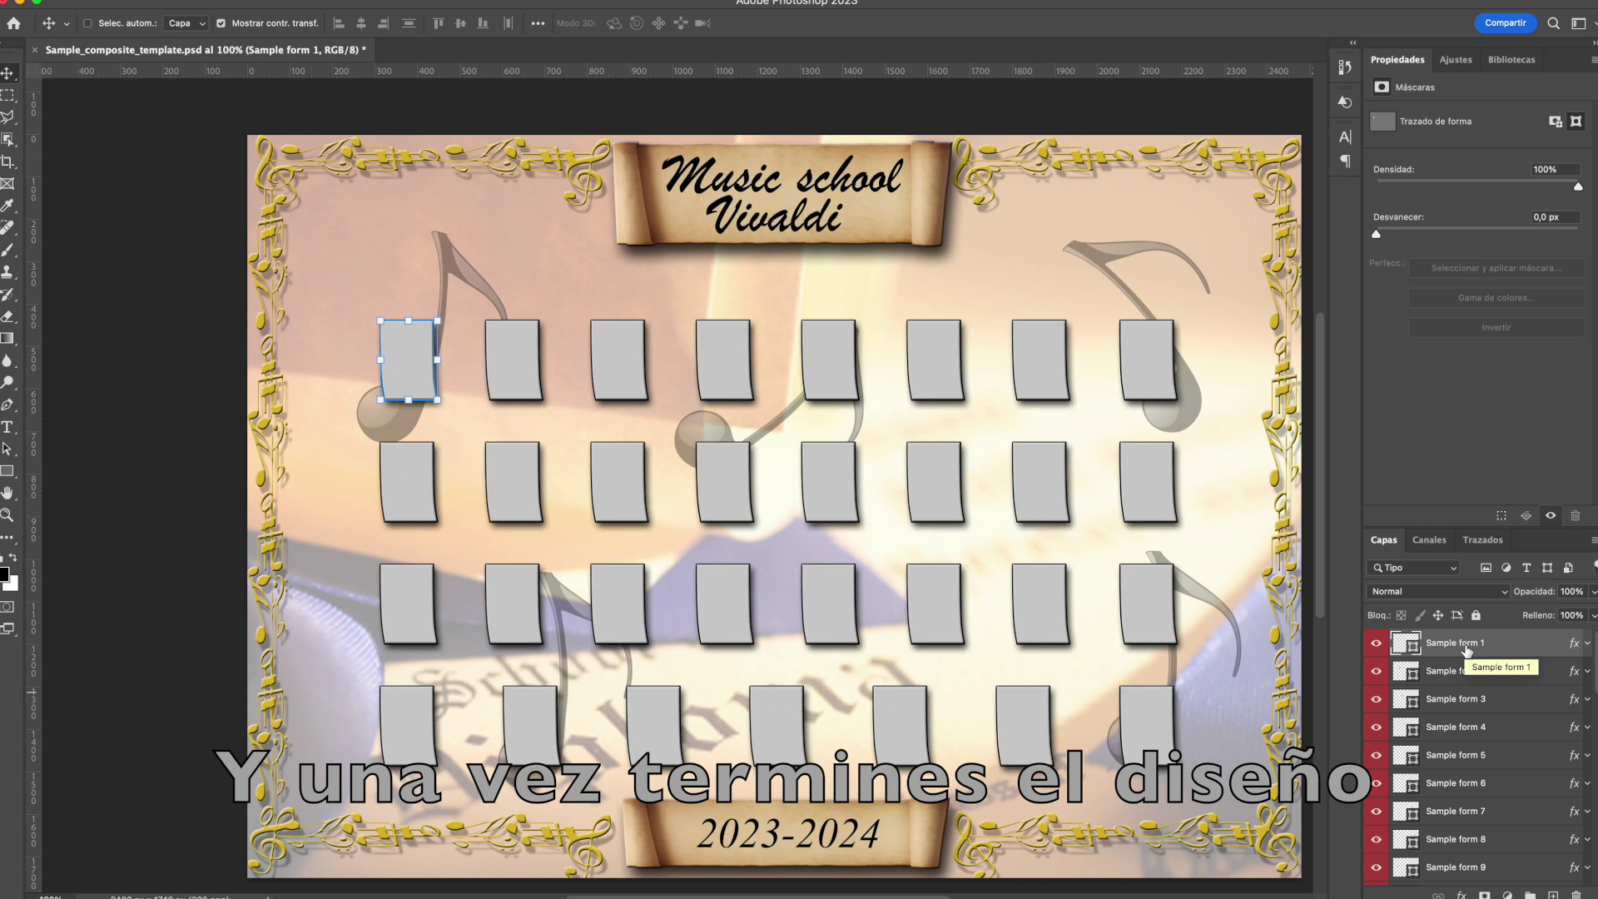
key(super+Tab)
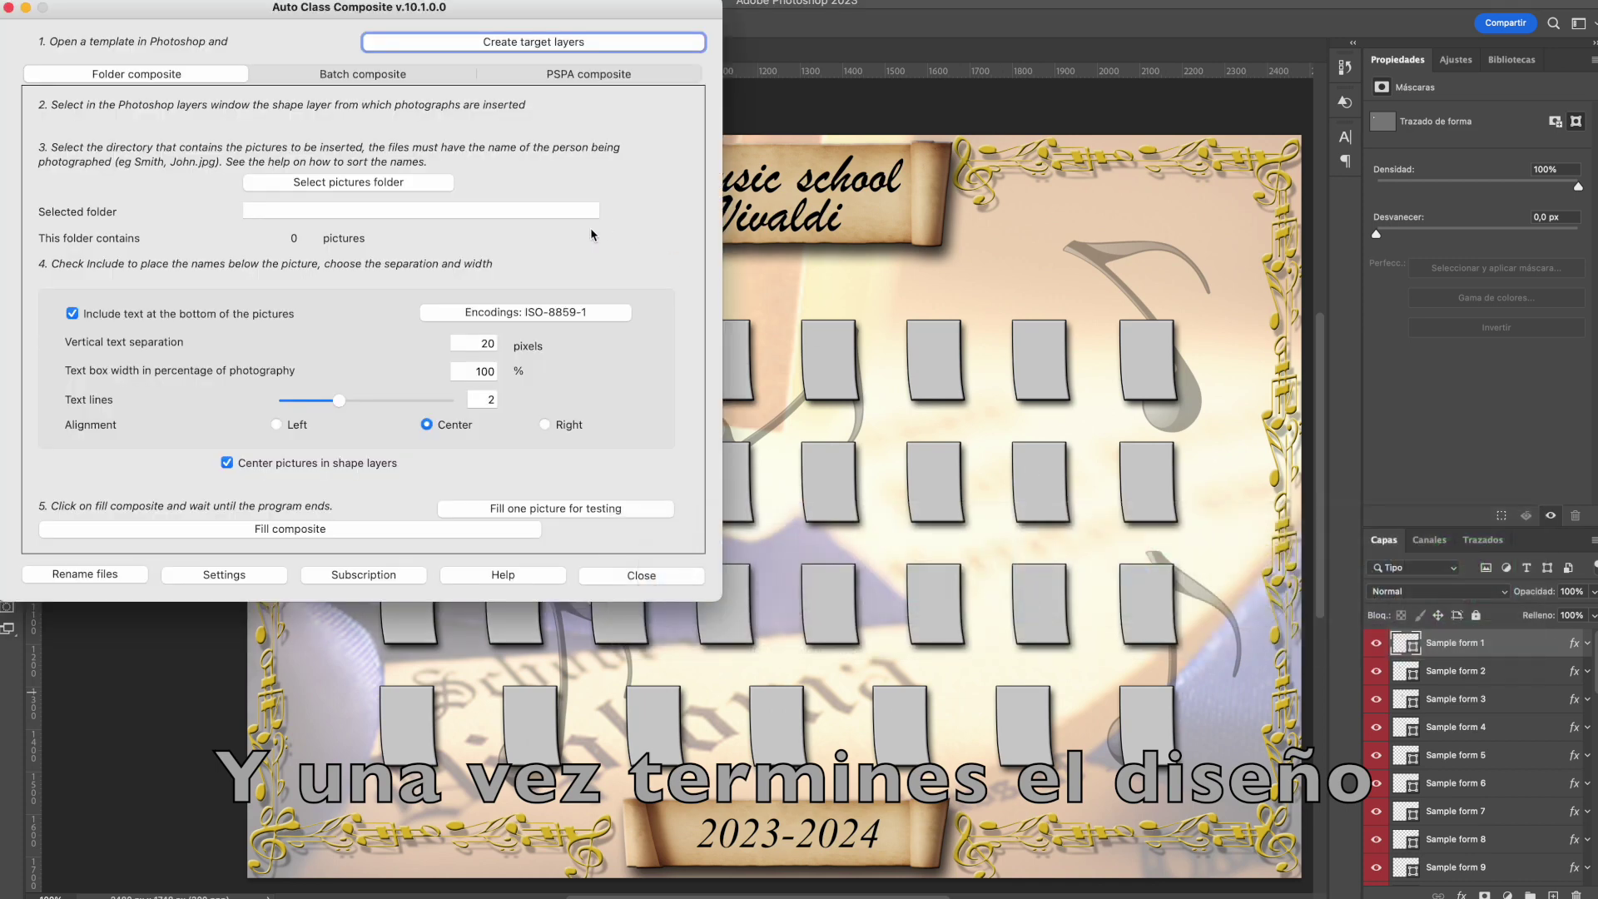
click(341, 181)
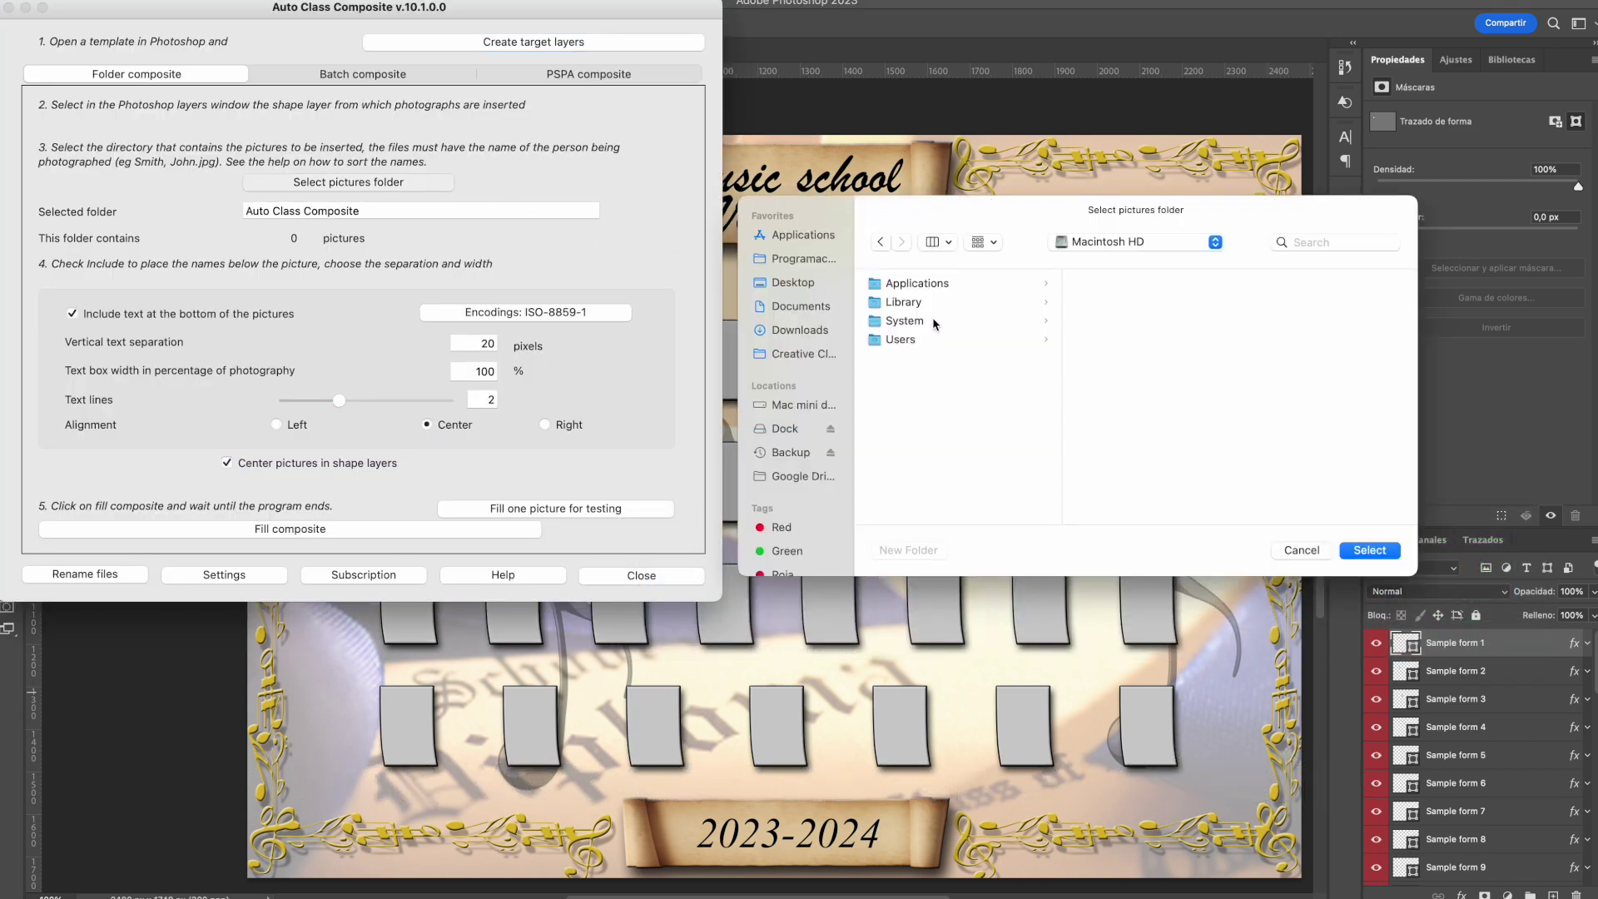
click(839, 307)
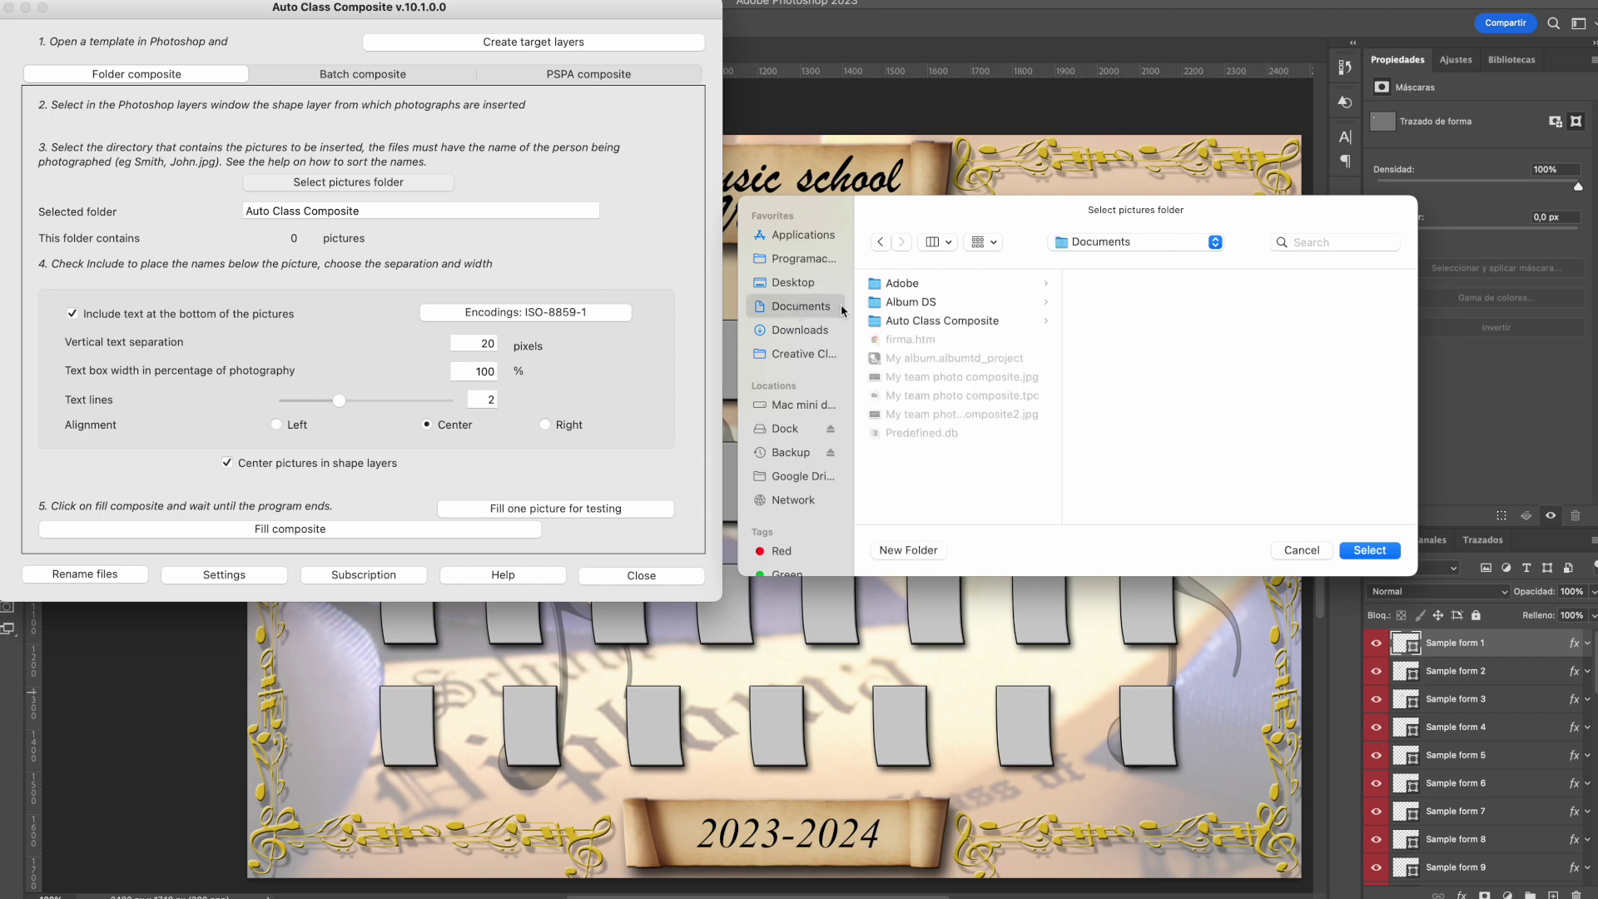
click(960, 327)
click(1104, 302)
click(1269, 321)
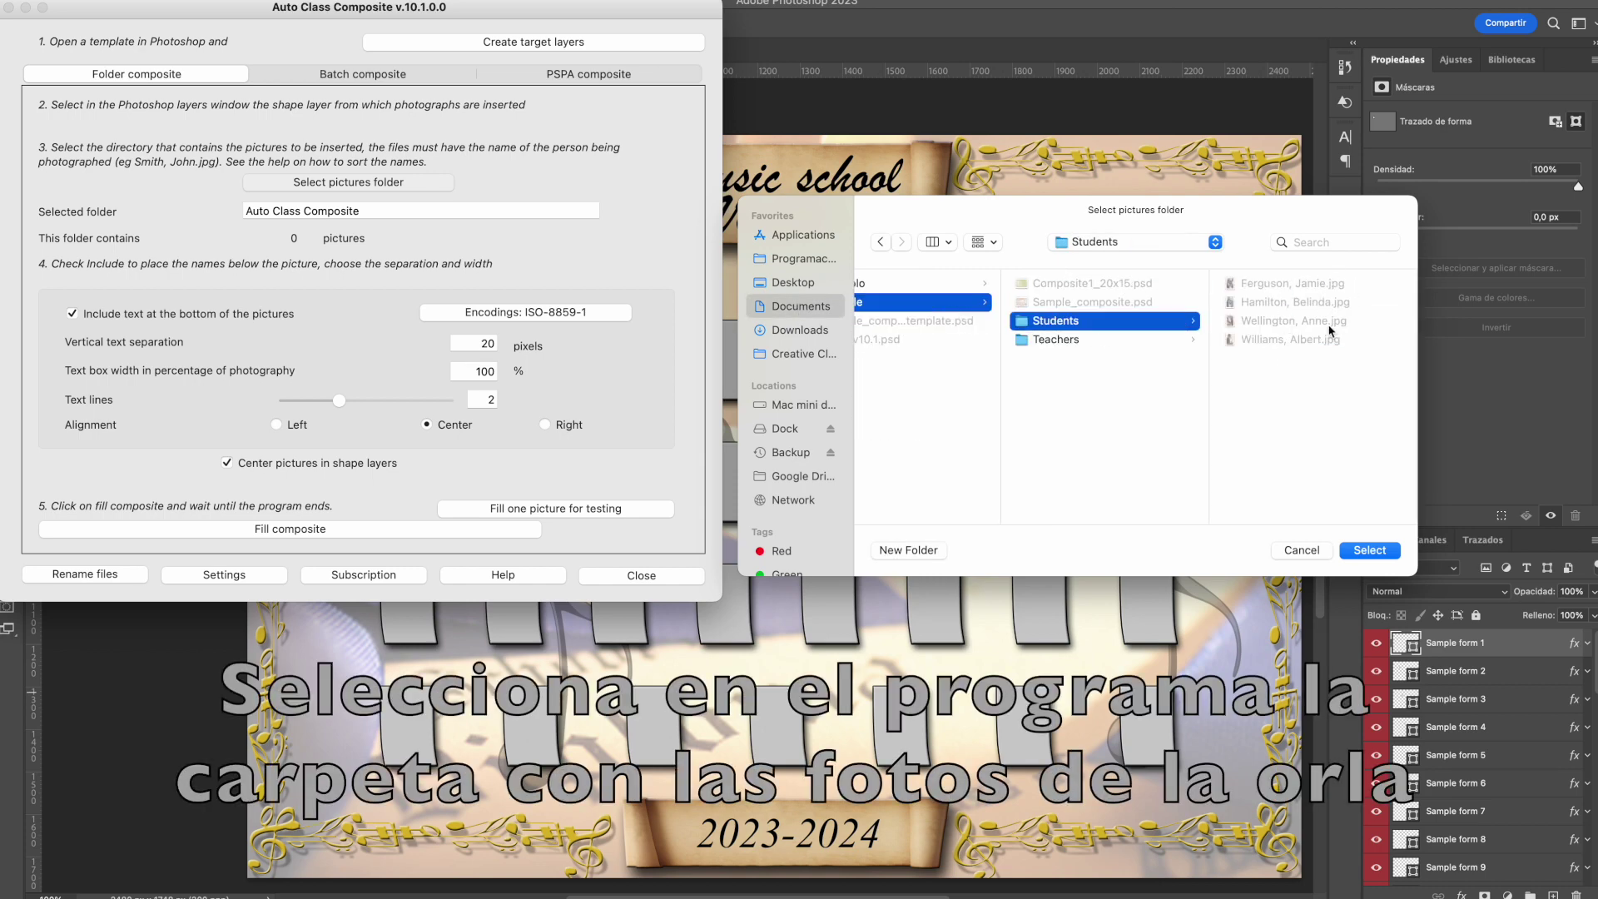
click(1369, 550)
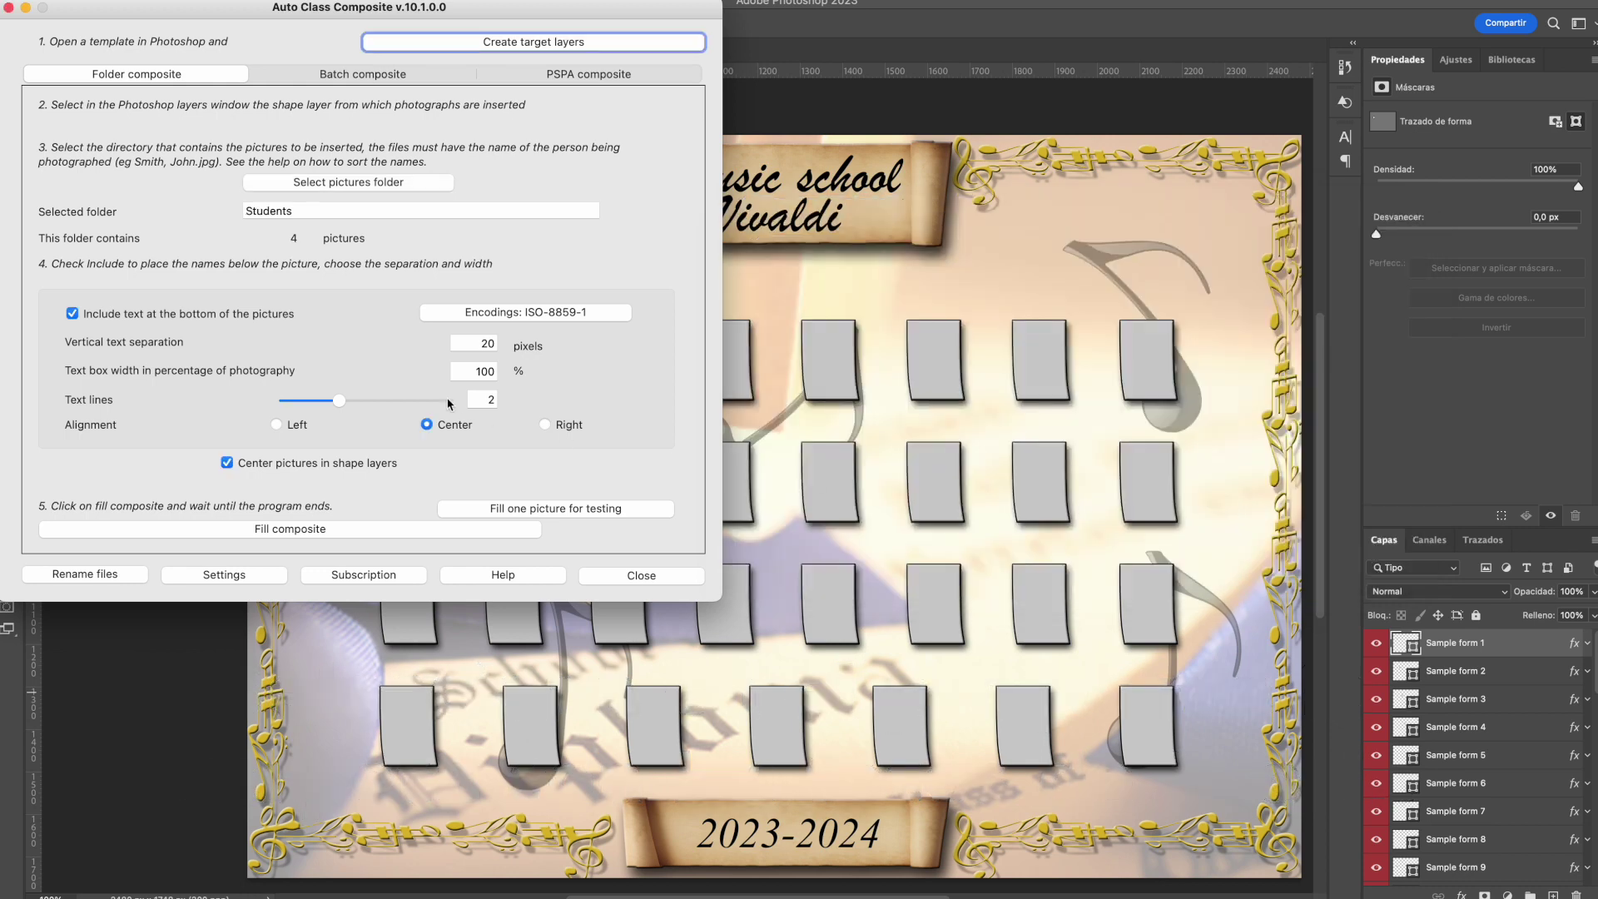
Set the text box width to 140 % of the photograph, keep the vertical text separation at 20 pixels, and fill the composite
click(480, 343)
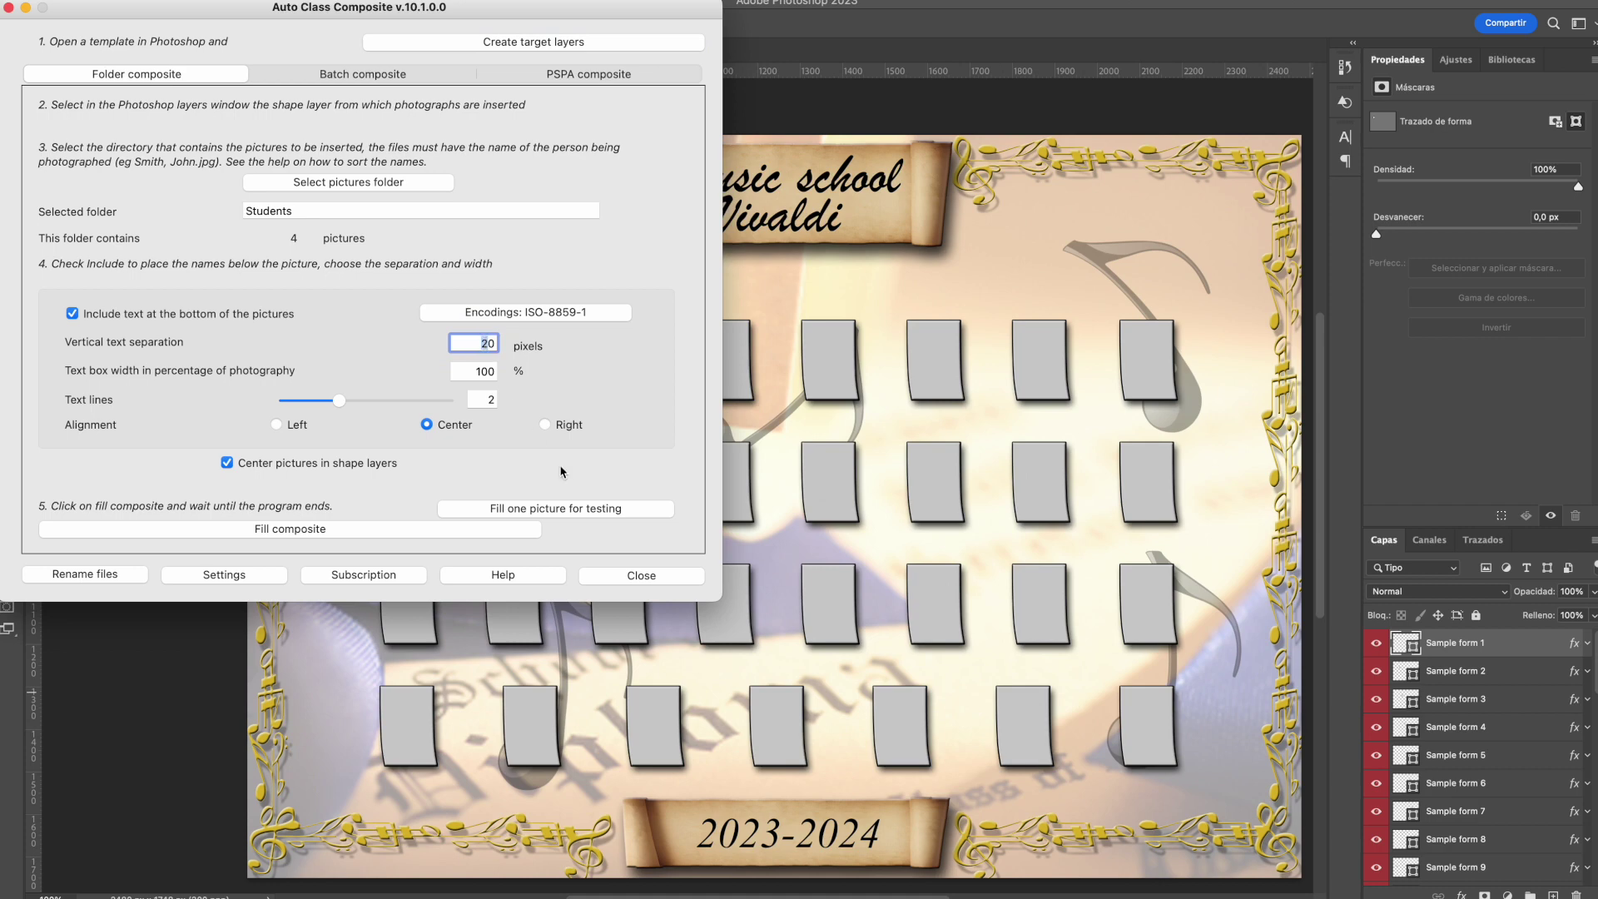
drag(484, 371, 472, 344)
double_click(477, 370)
text(1)
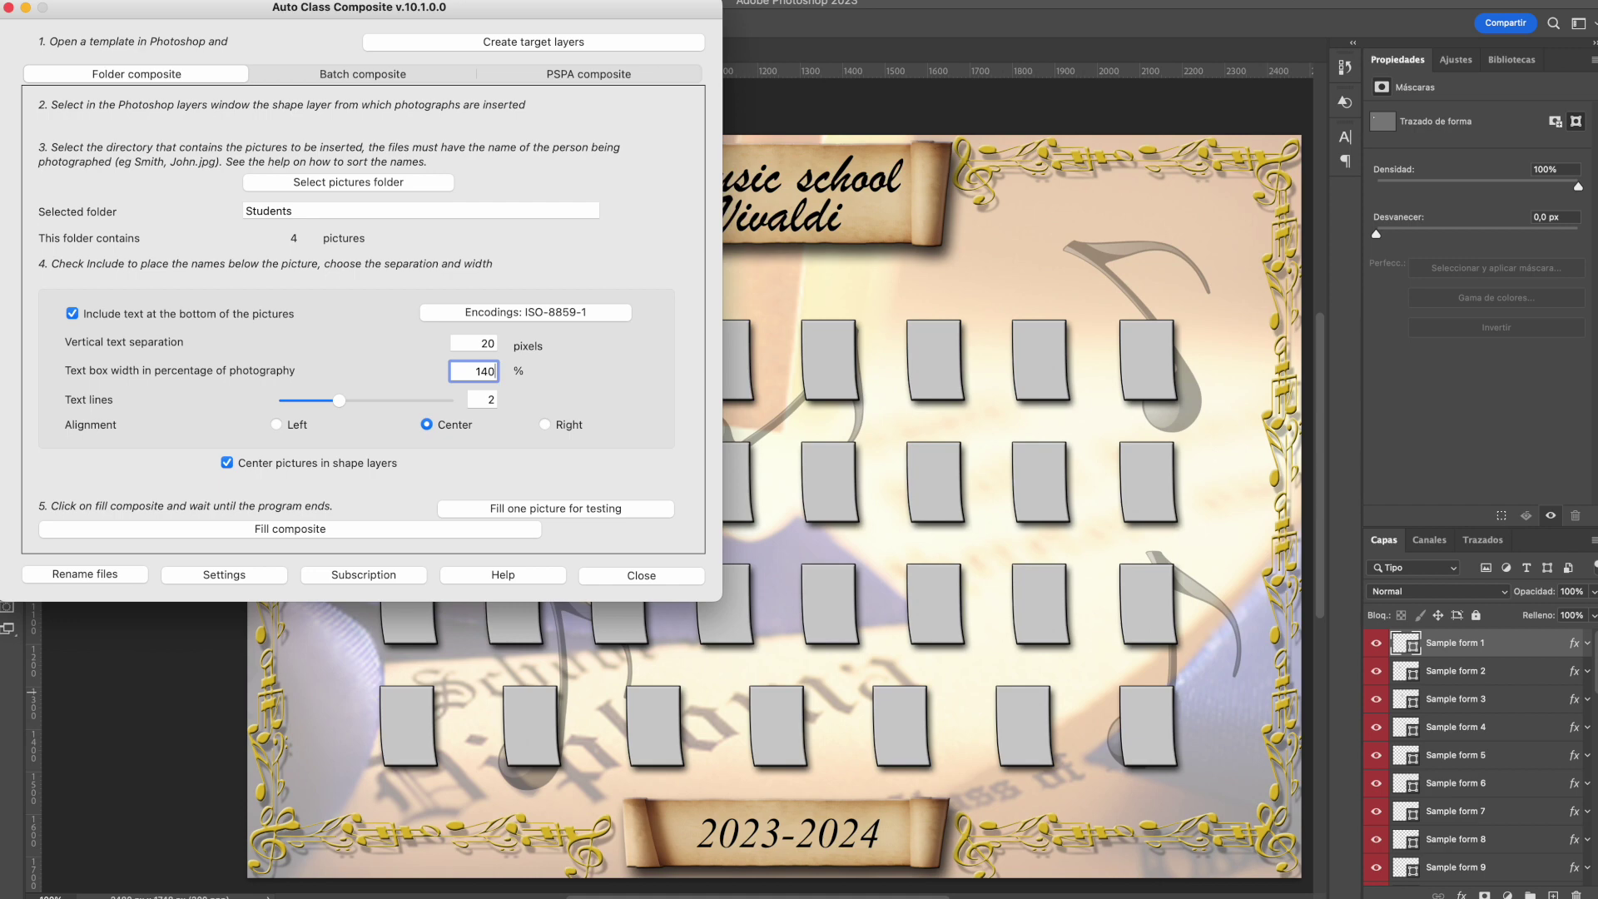
click(472, 340)
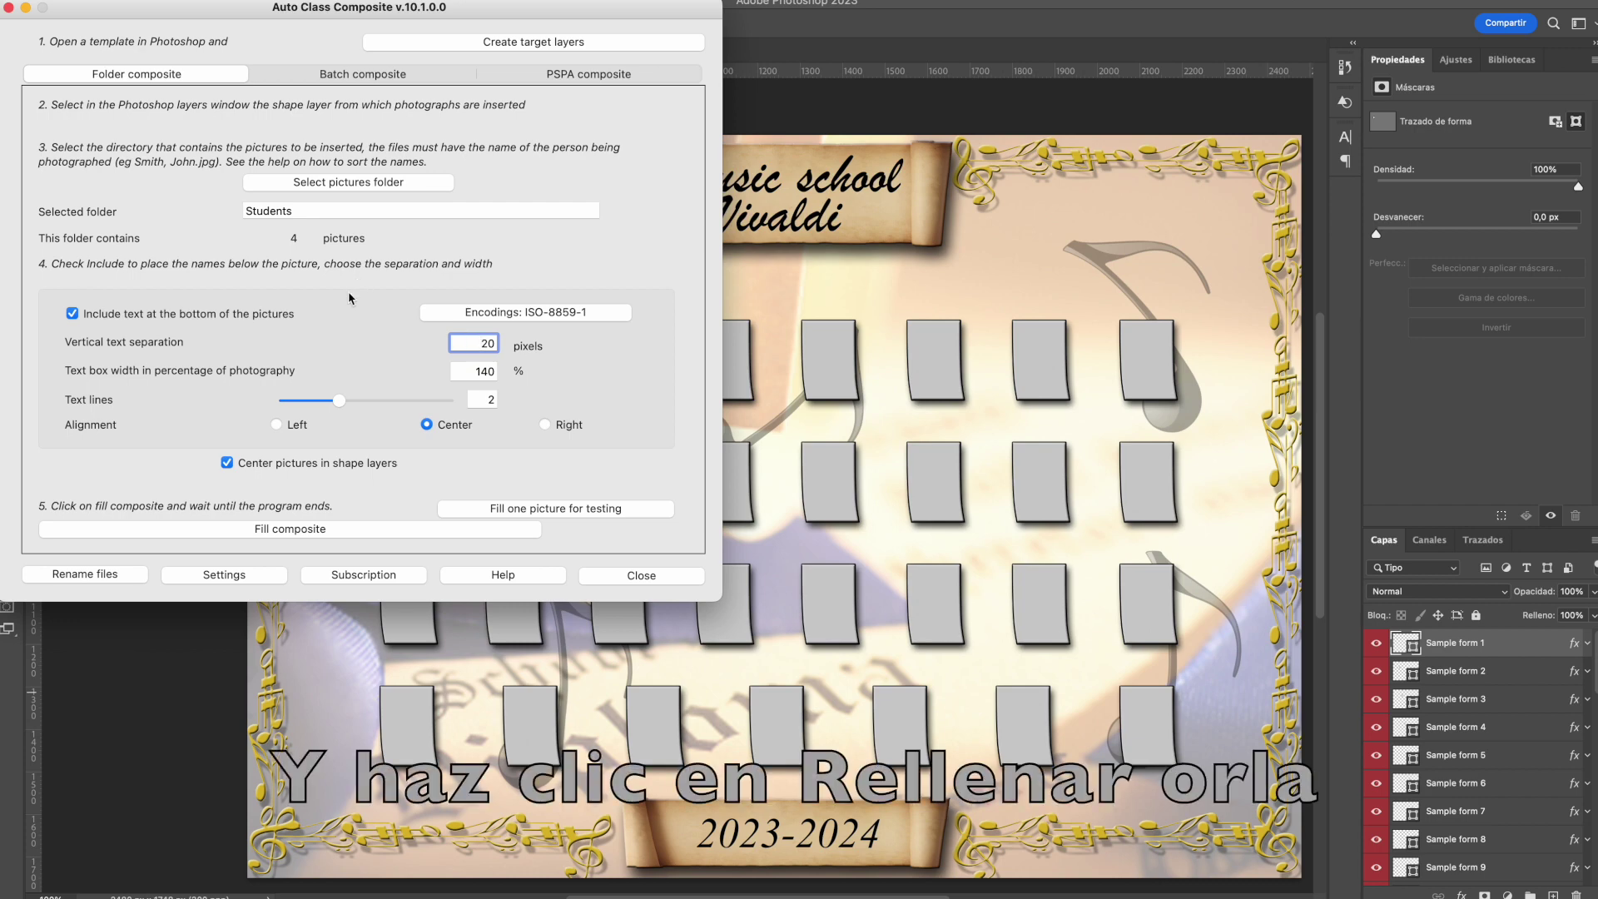
click(337, 531)
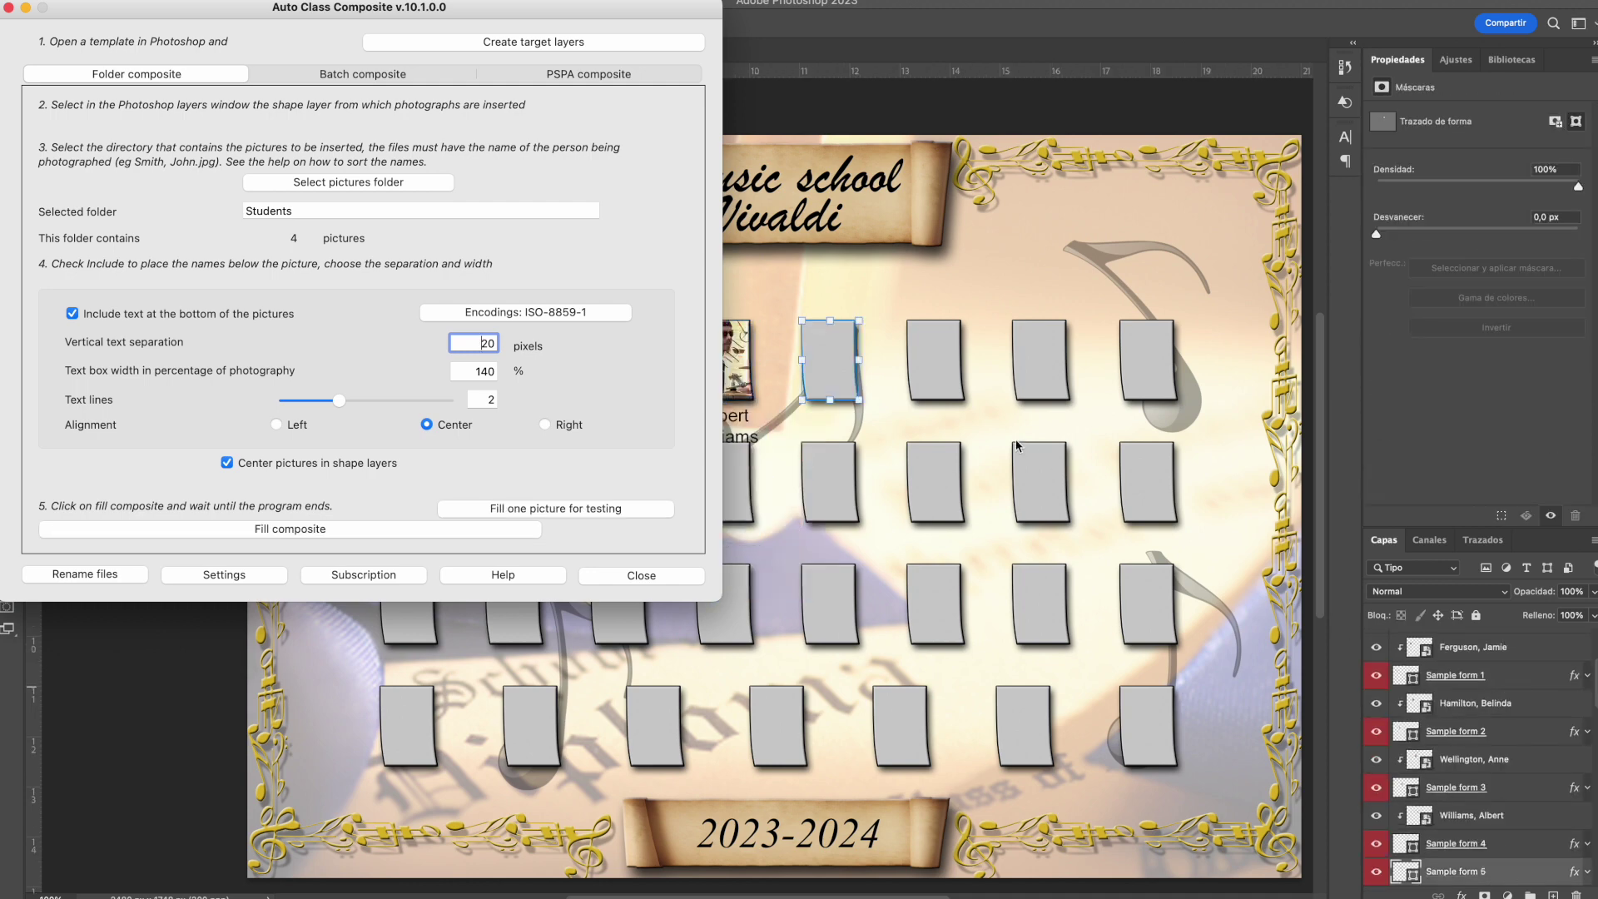
Switch to Photoshop, select the four student name text layers together, and reduce their font size first to 8 pt and finally to 7 pt
click(892, 431)
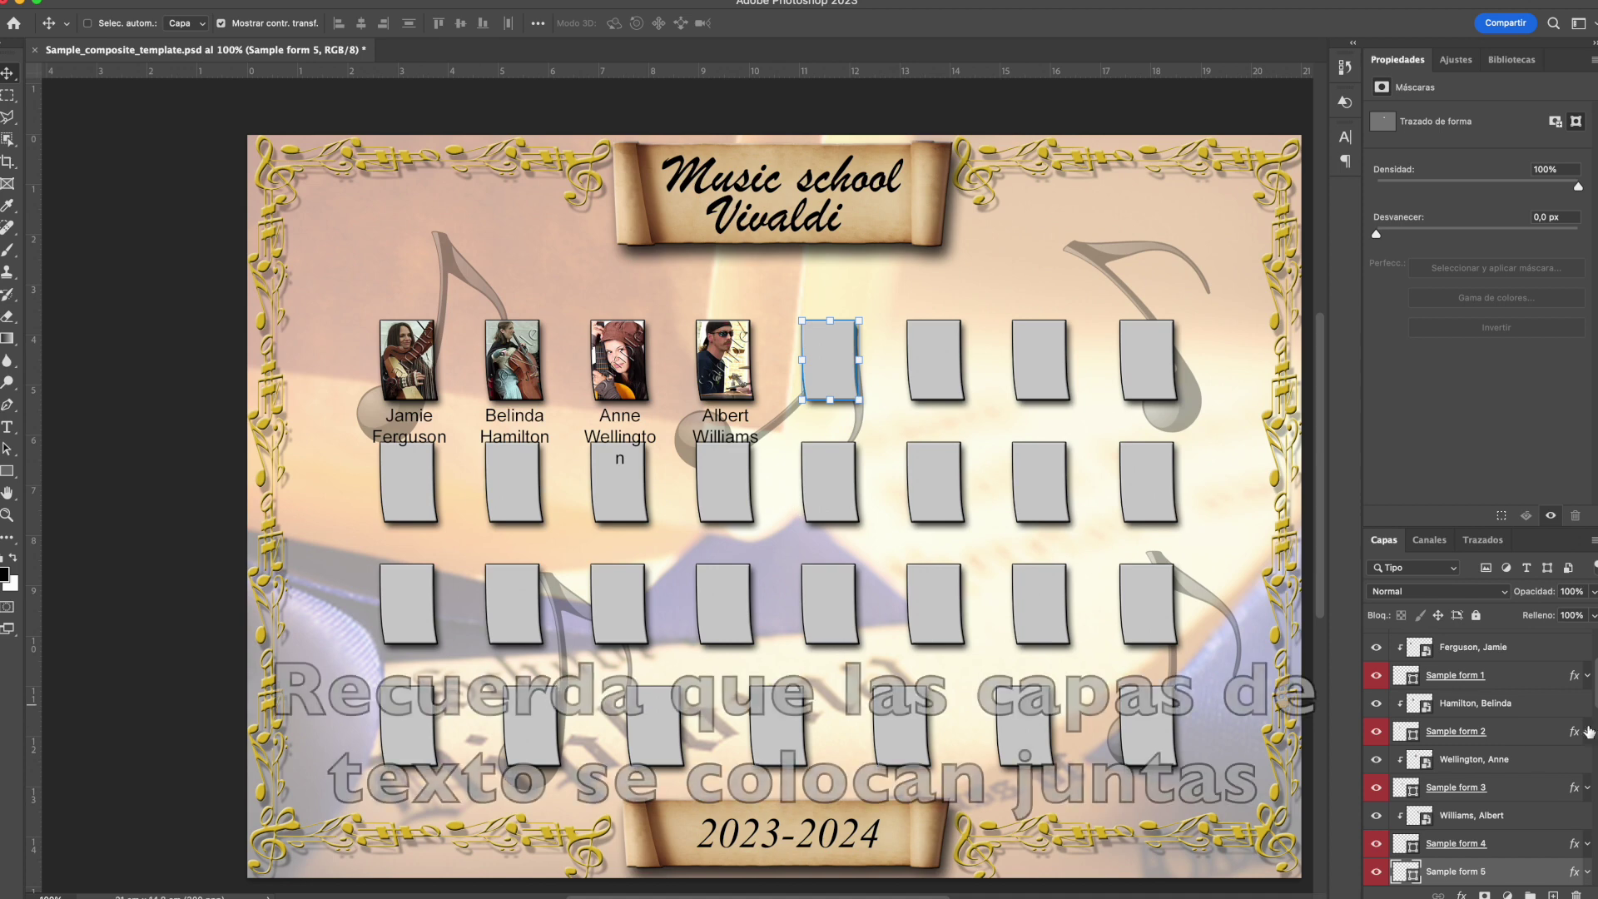
click(1475, 652)
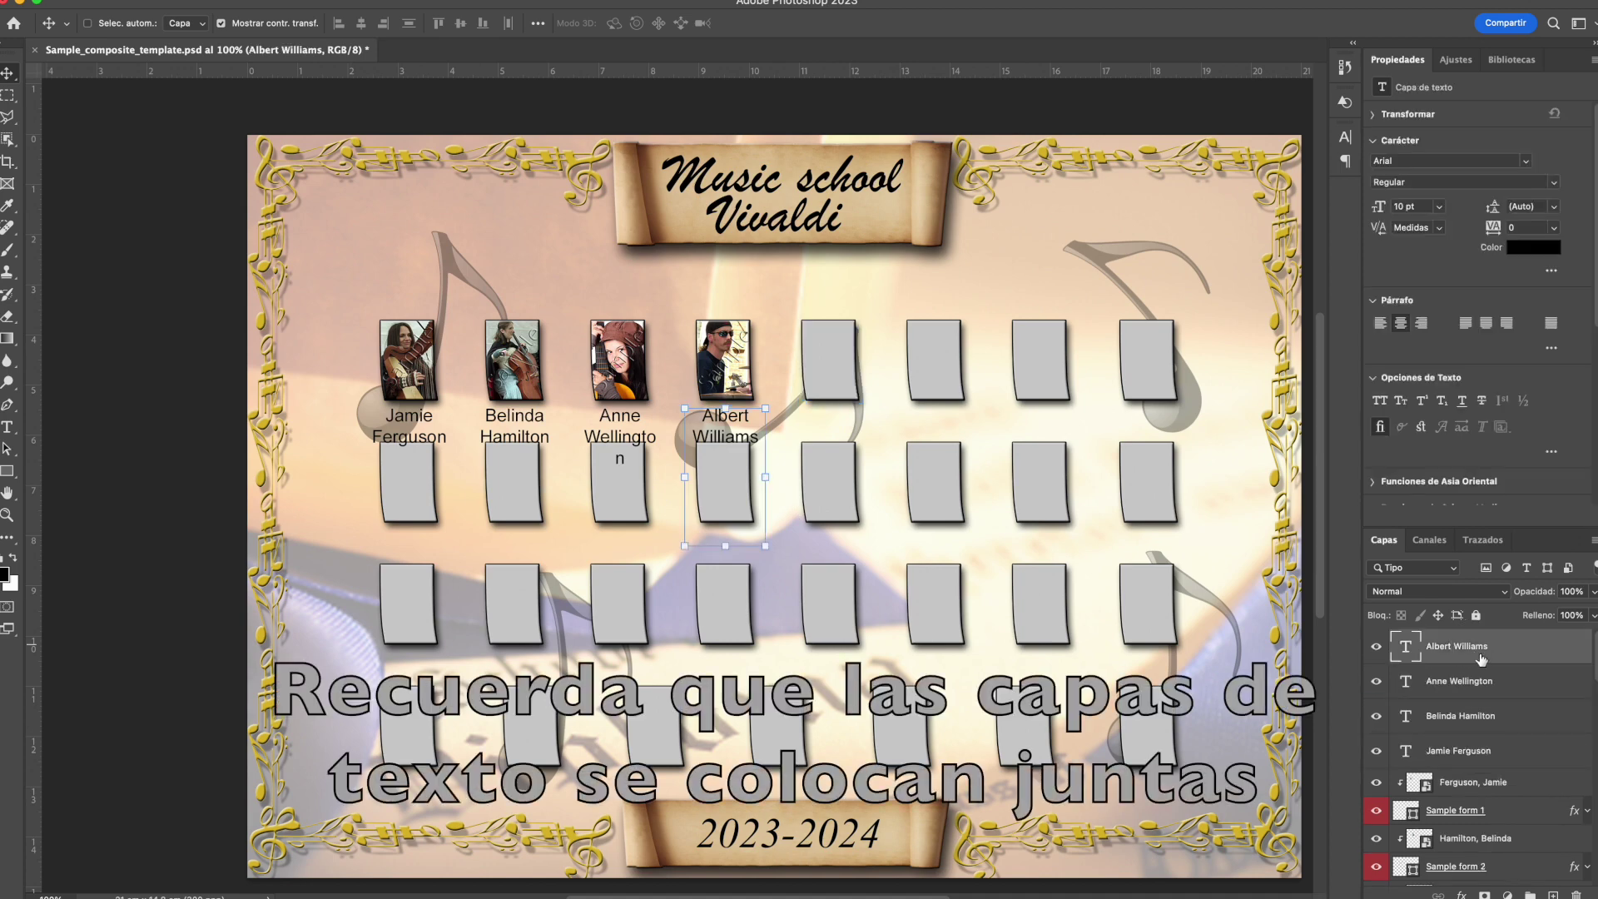
shift+click(1489, 757)
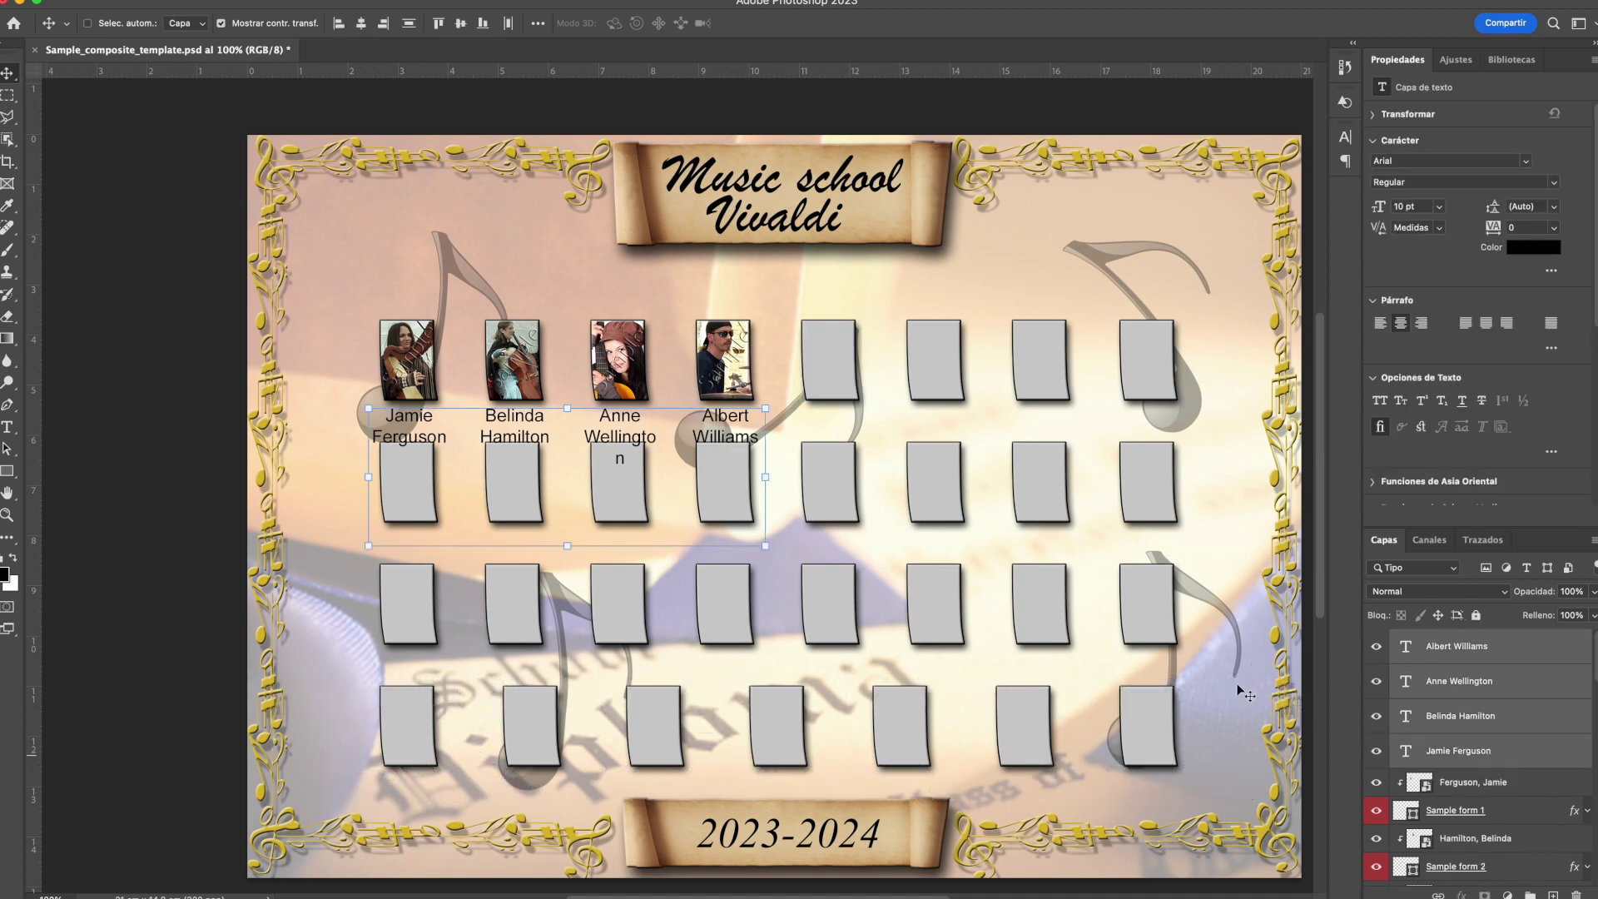
click(7, 427)
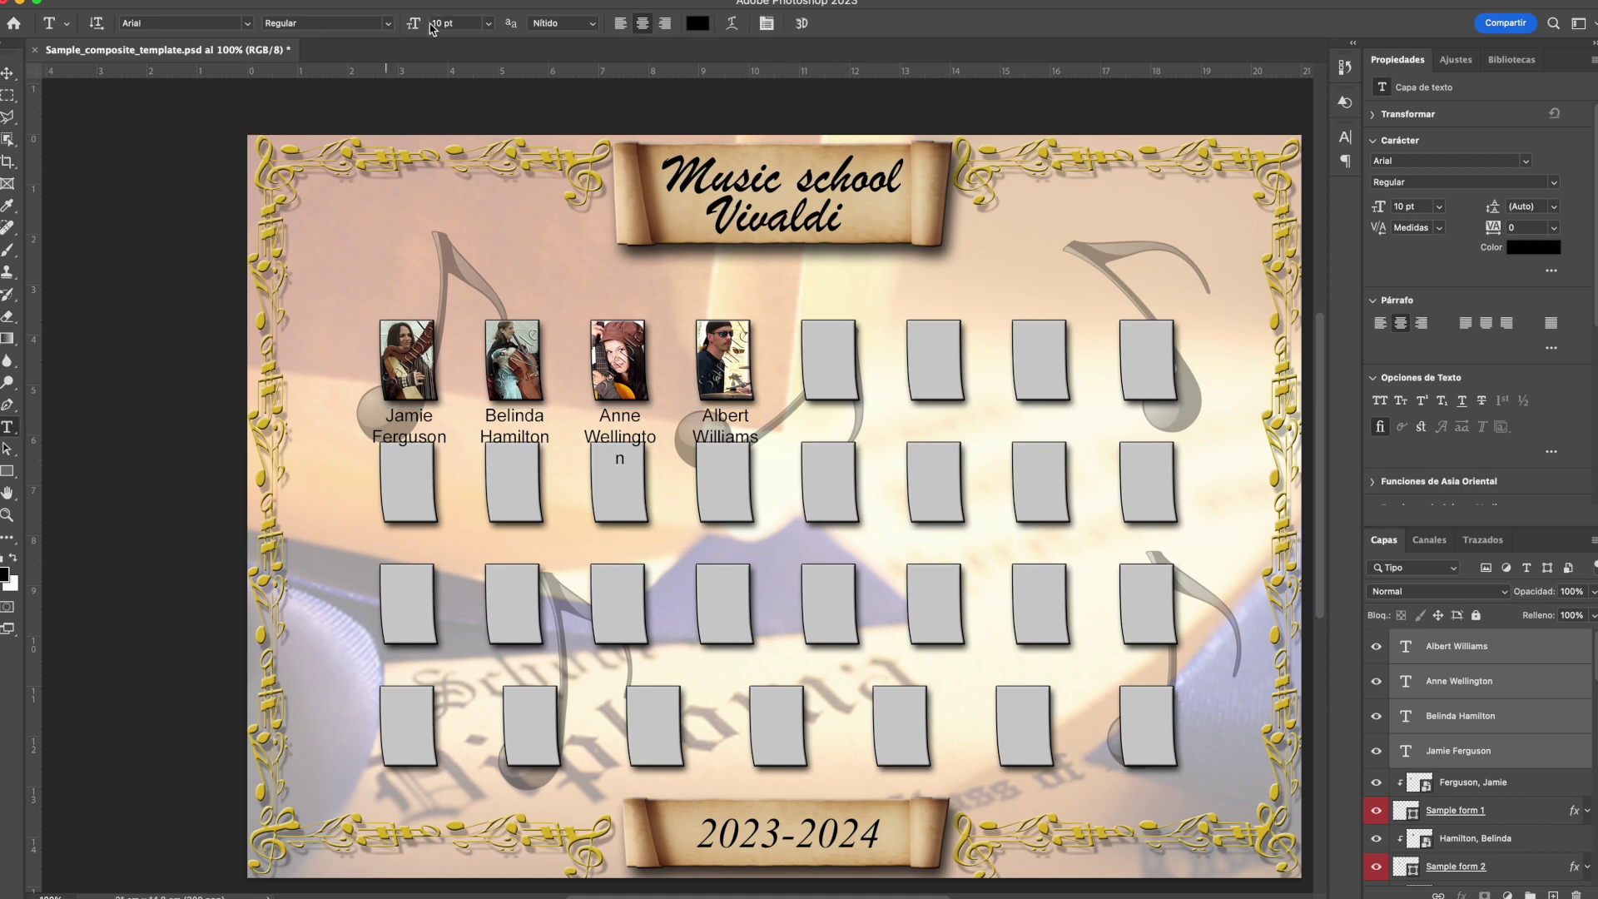
click(489, 23)
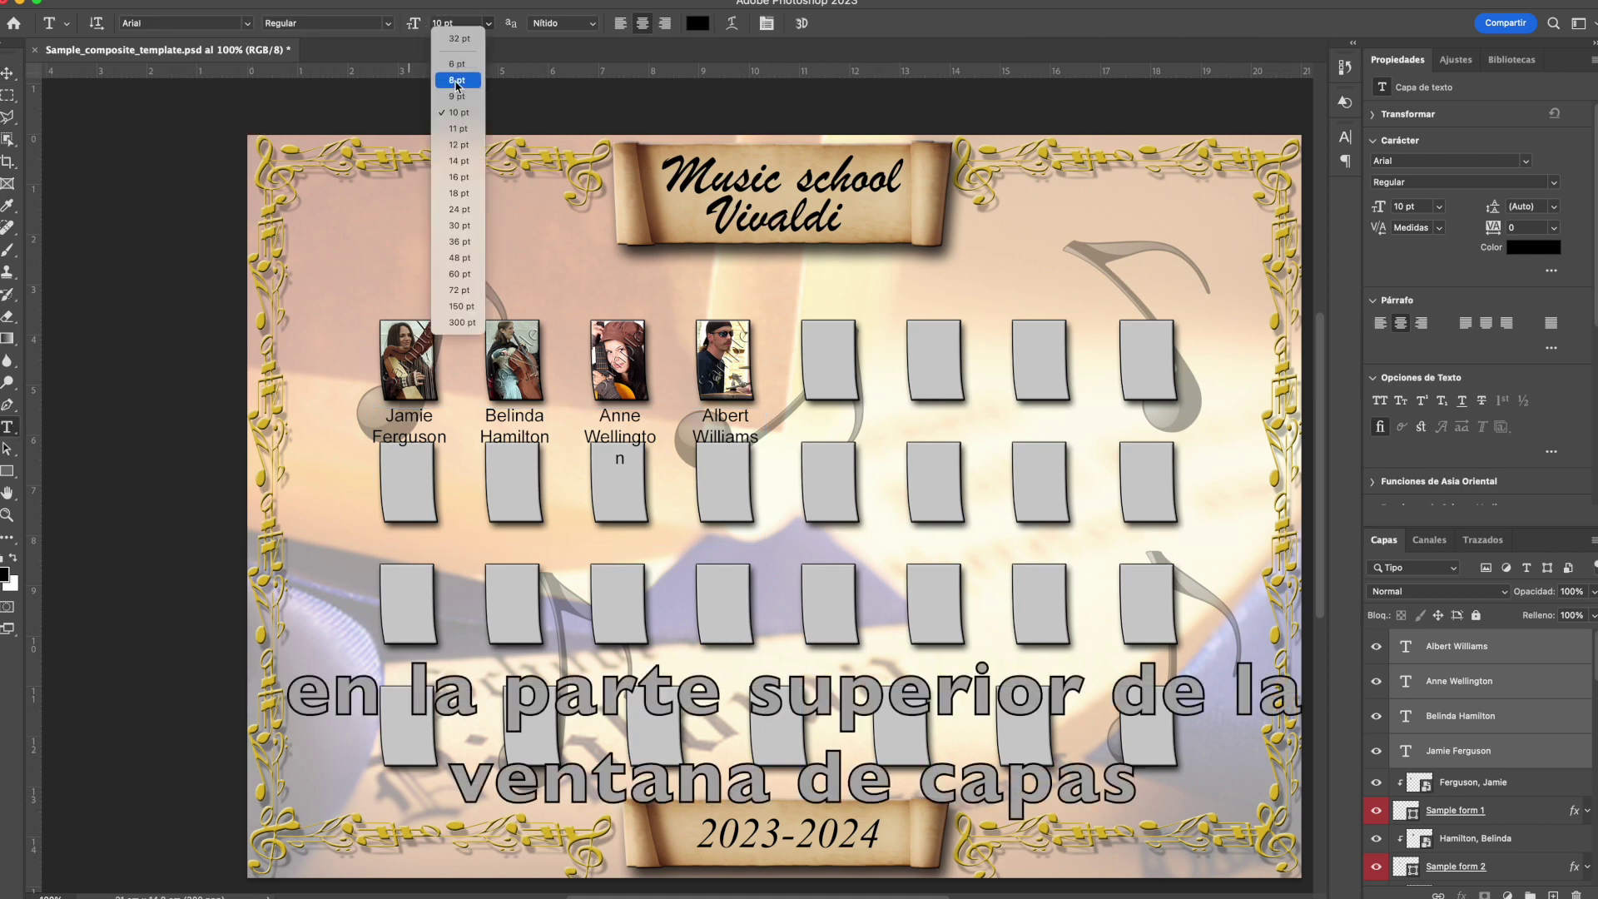
click(456, 82)
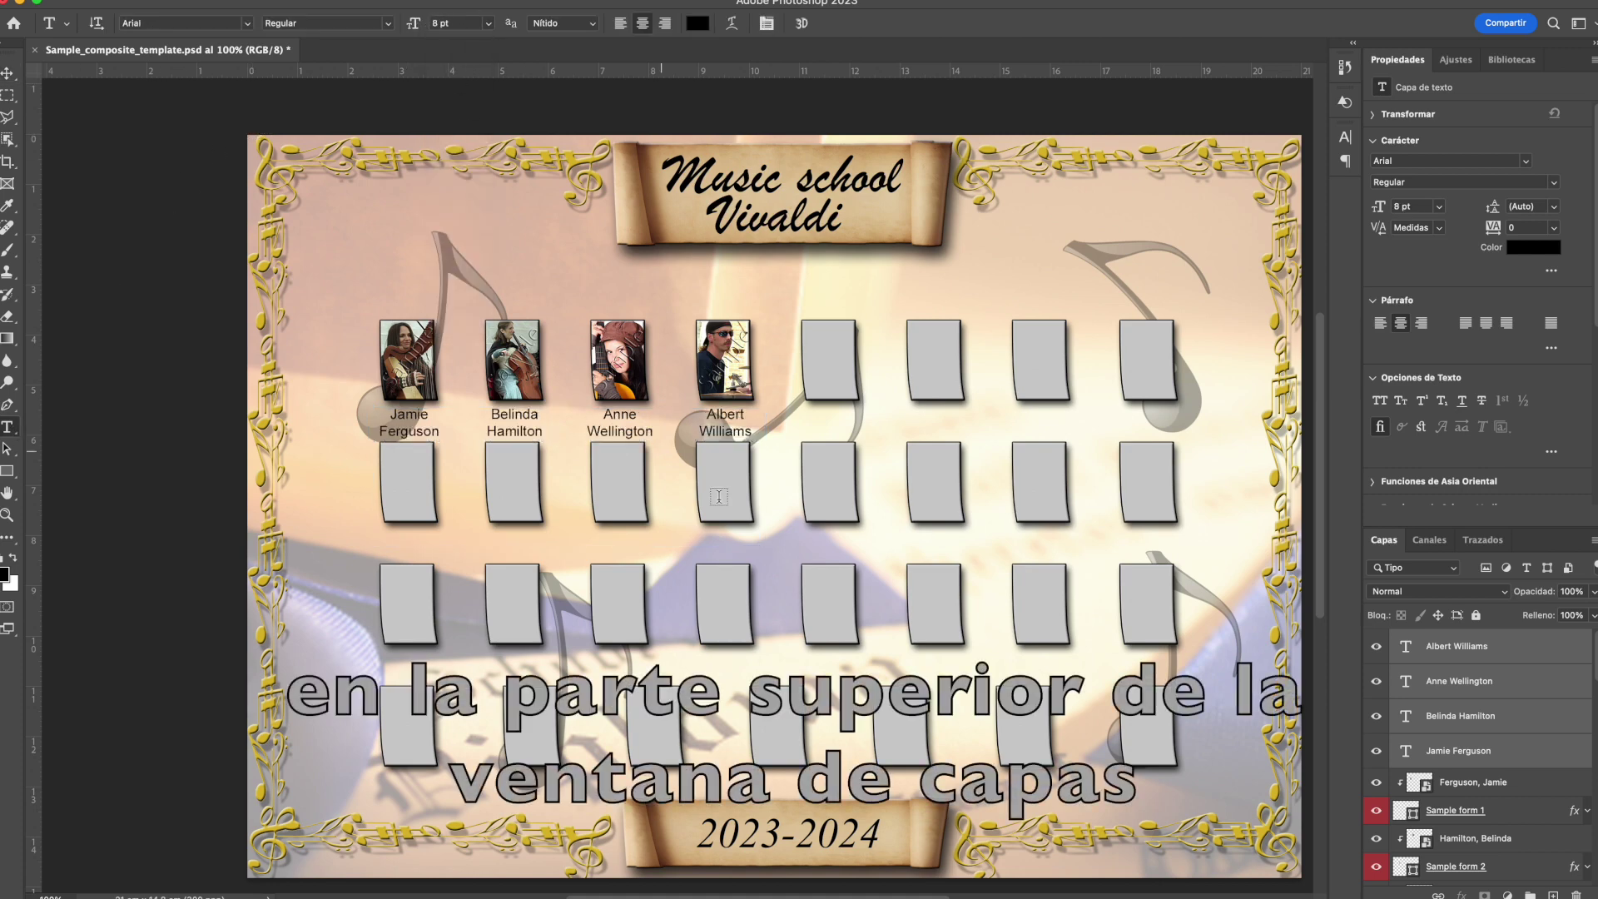
drag(421, 25, 412, 27)
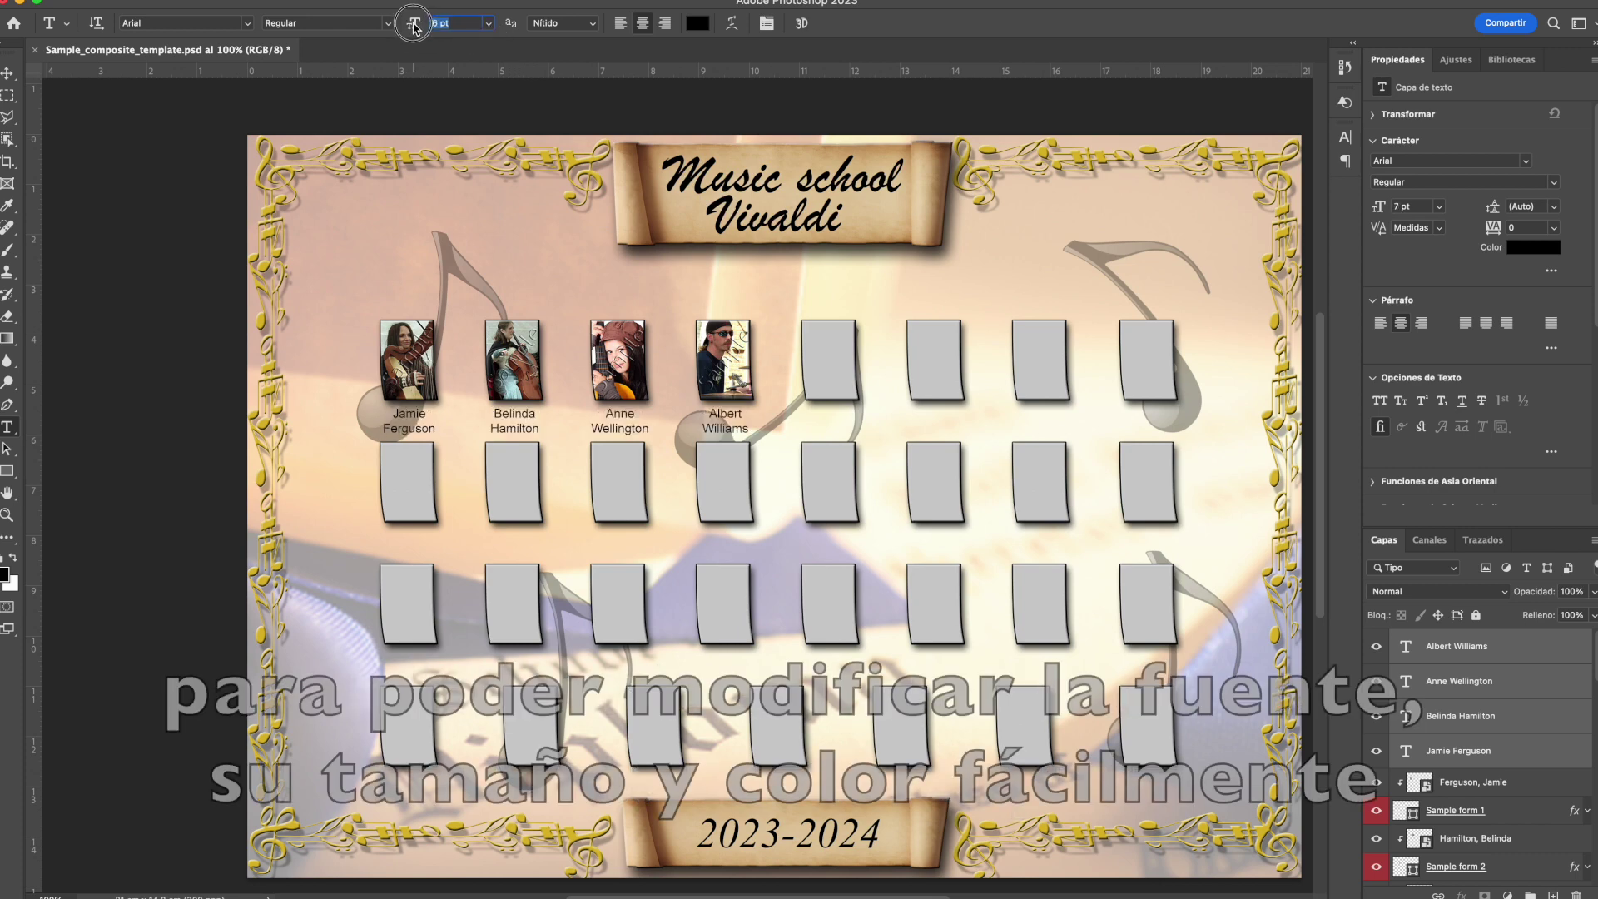
drag(414, 28, 415, 28)
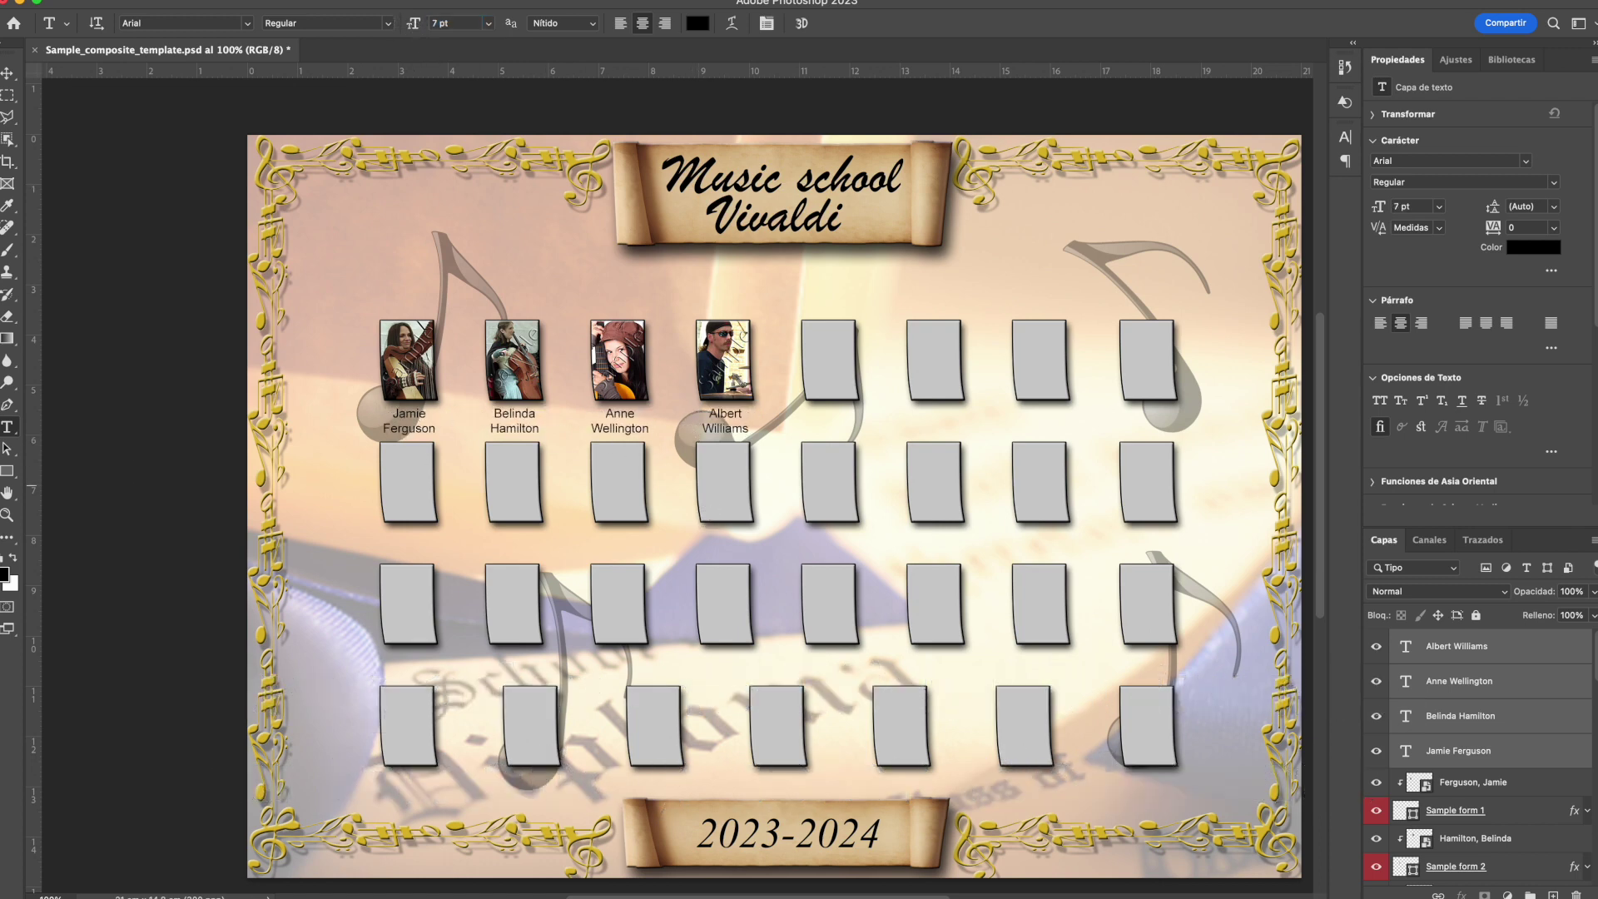
Change the font of the selected name layers to Apple Chancery and inspect the names up close under the photos
click(250, 23)
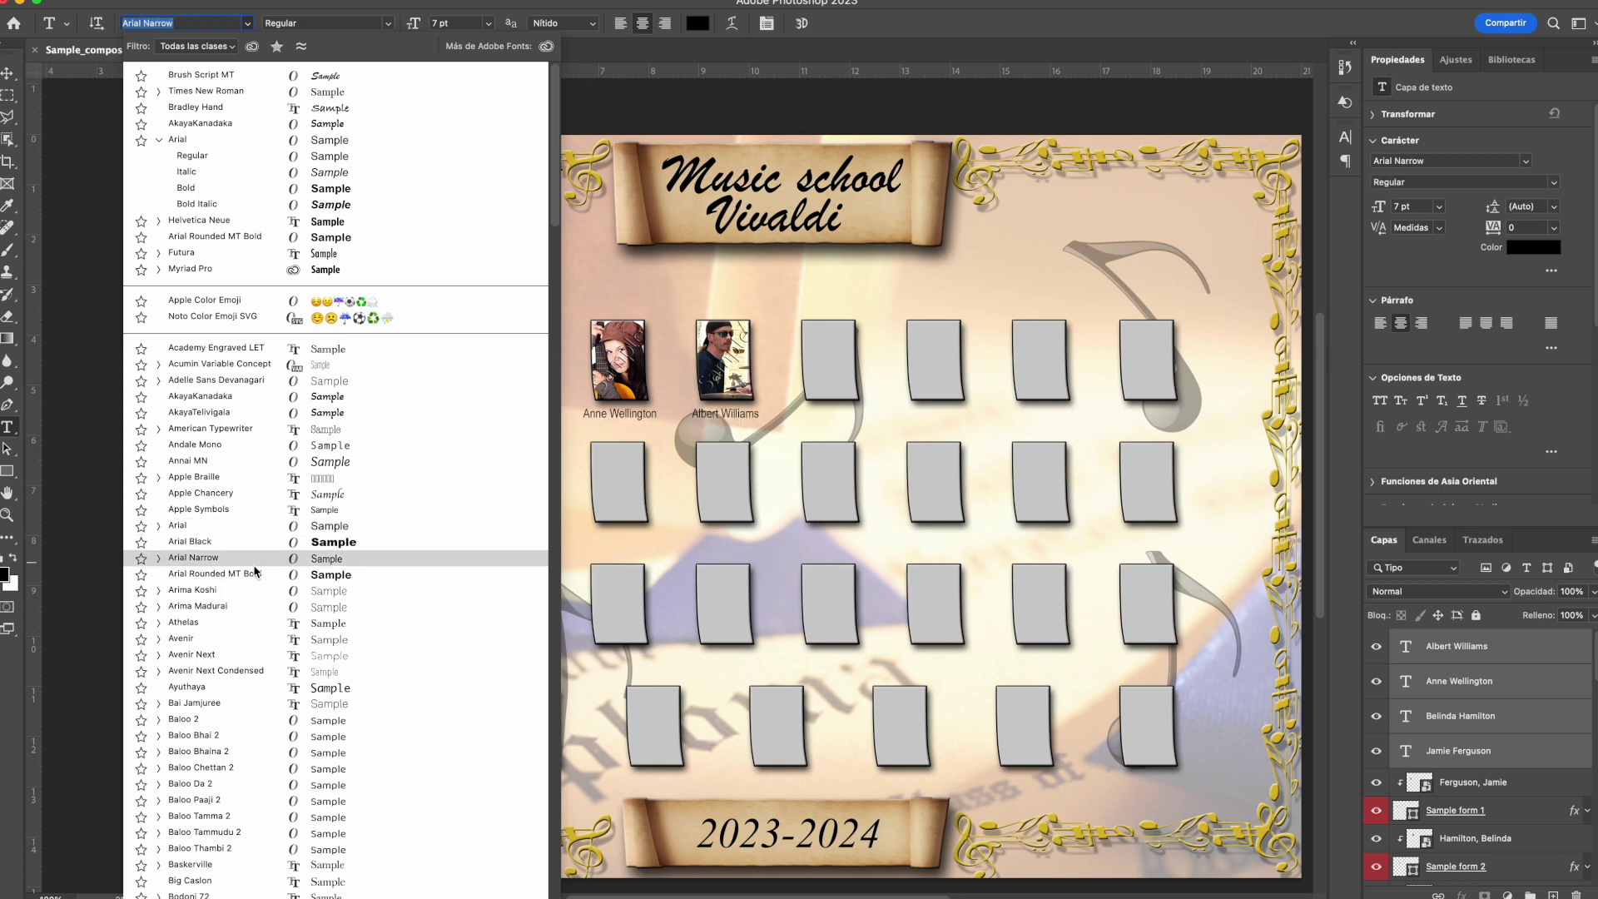
click(256, 493)
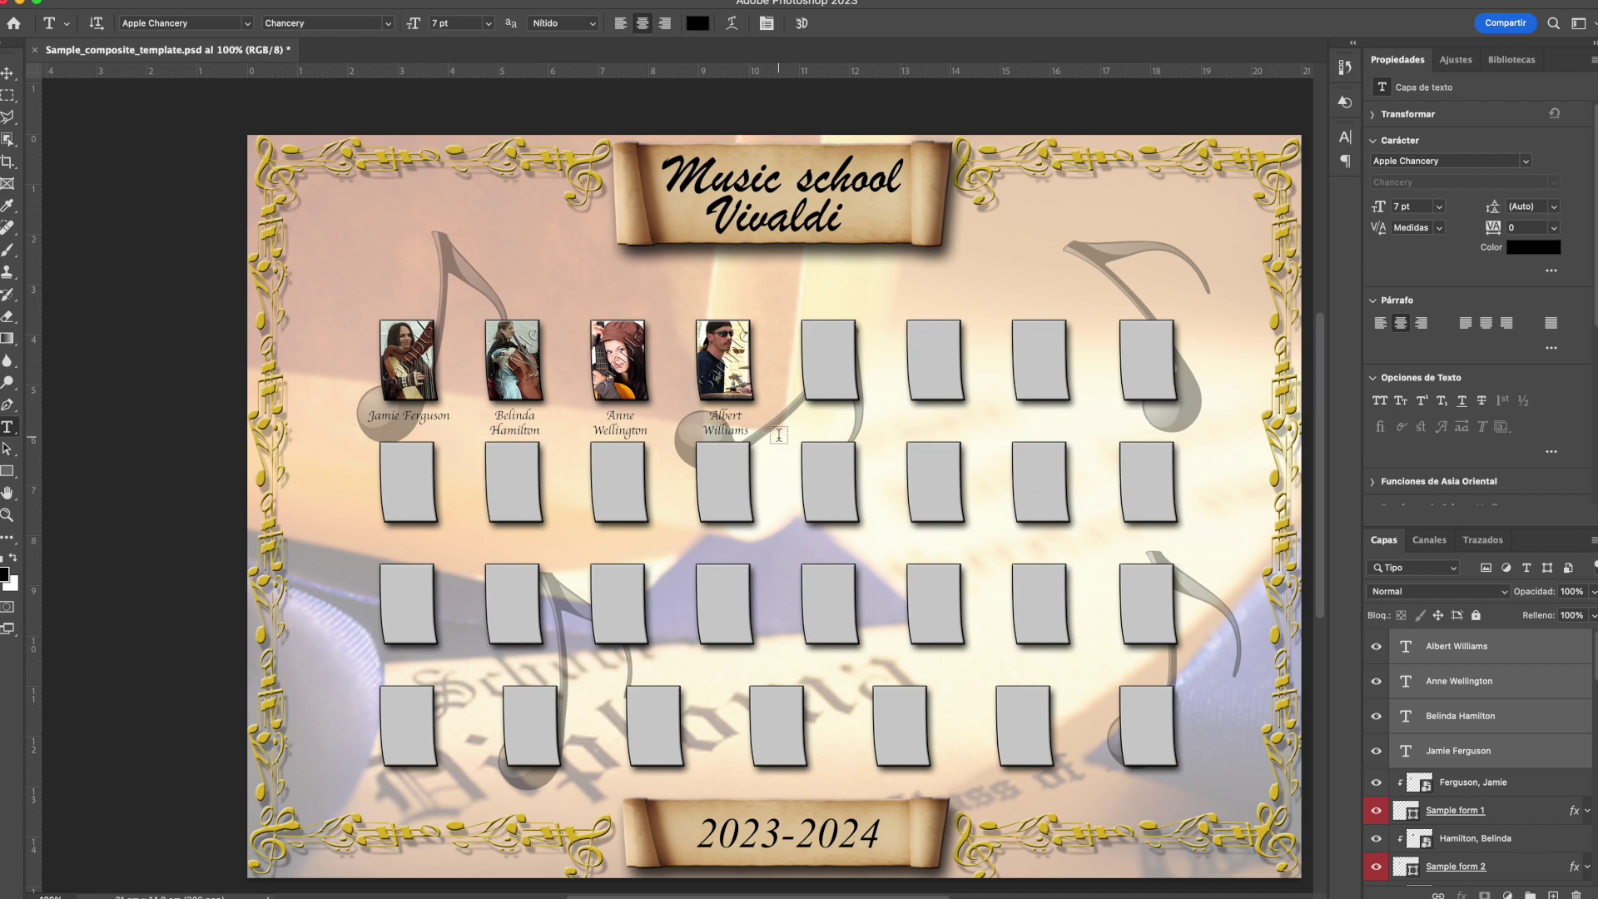
key(super+plus)
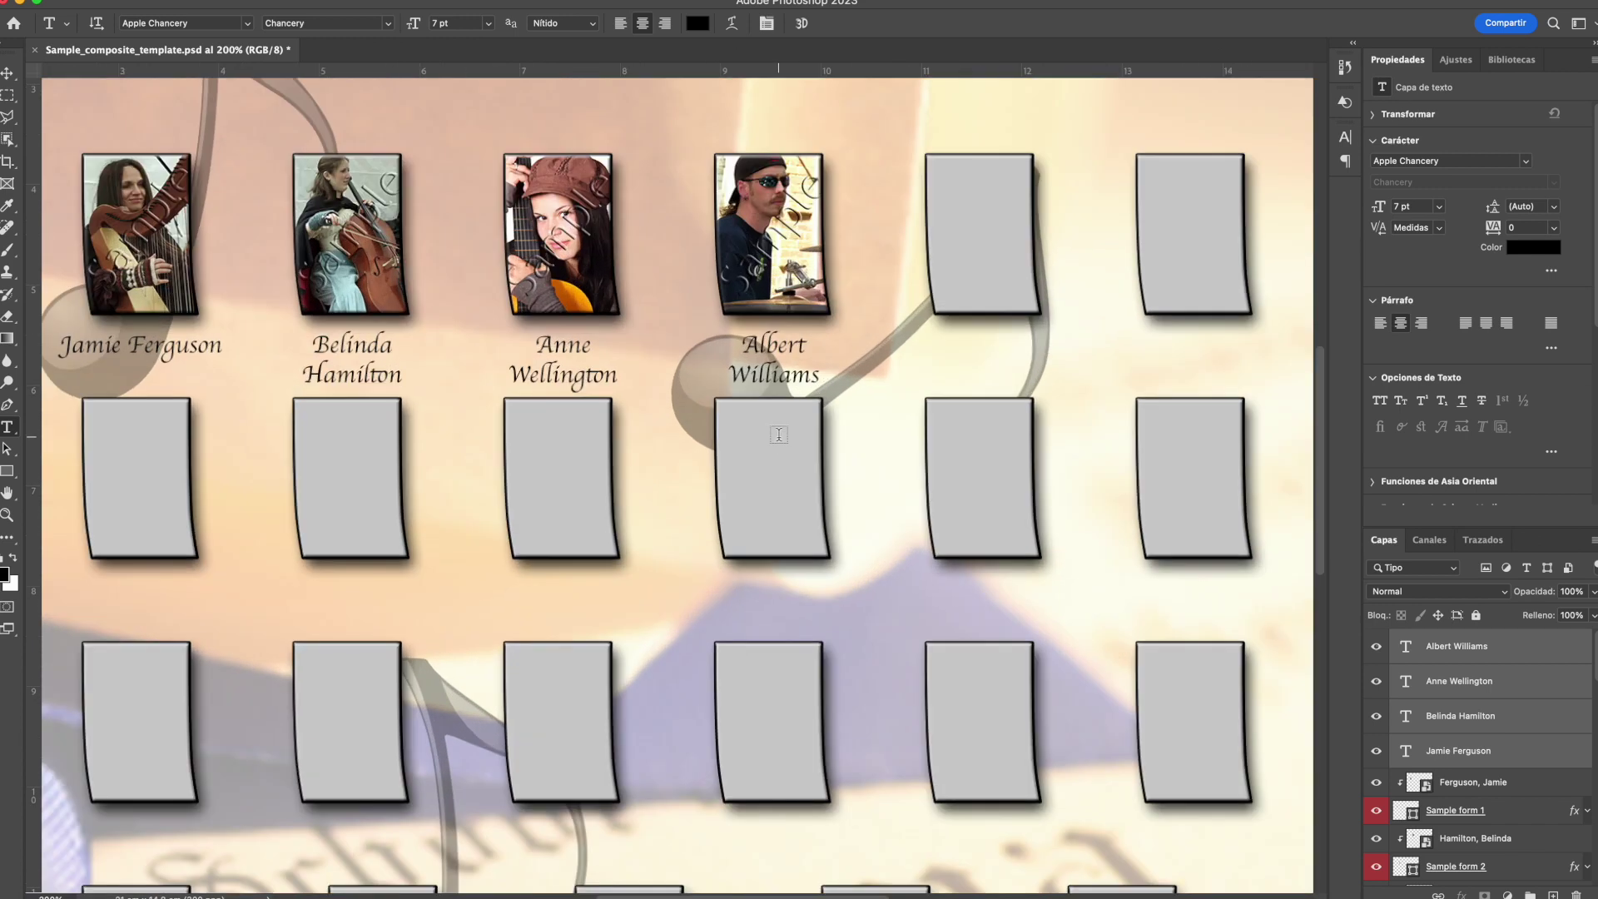
drag(442, 386, 624, 492)
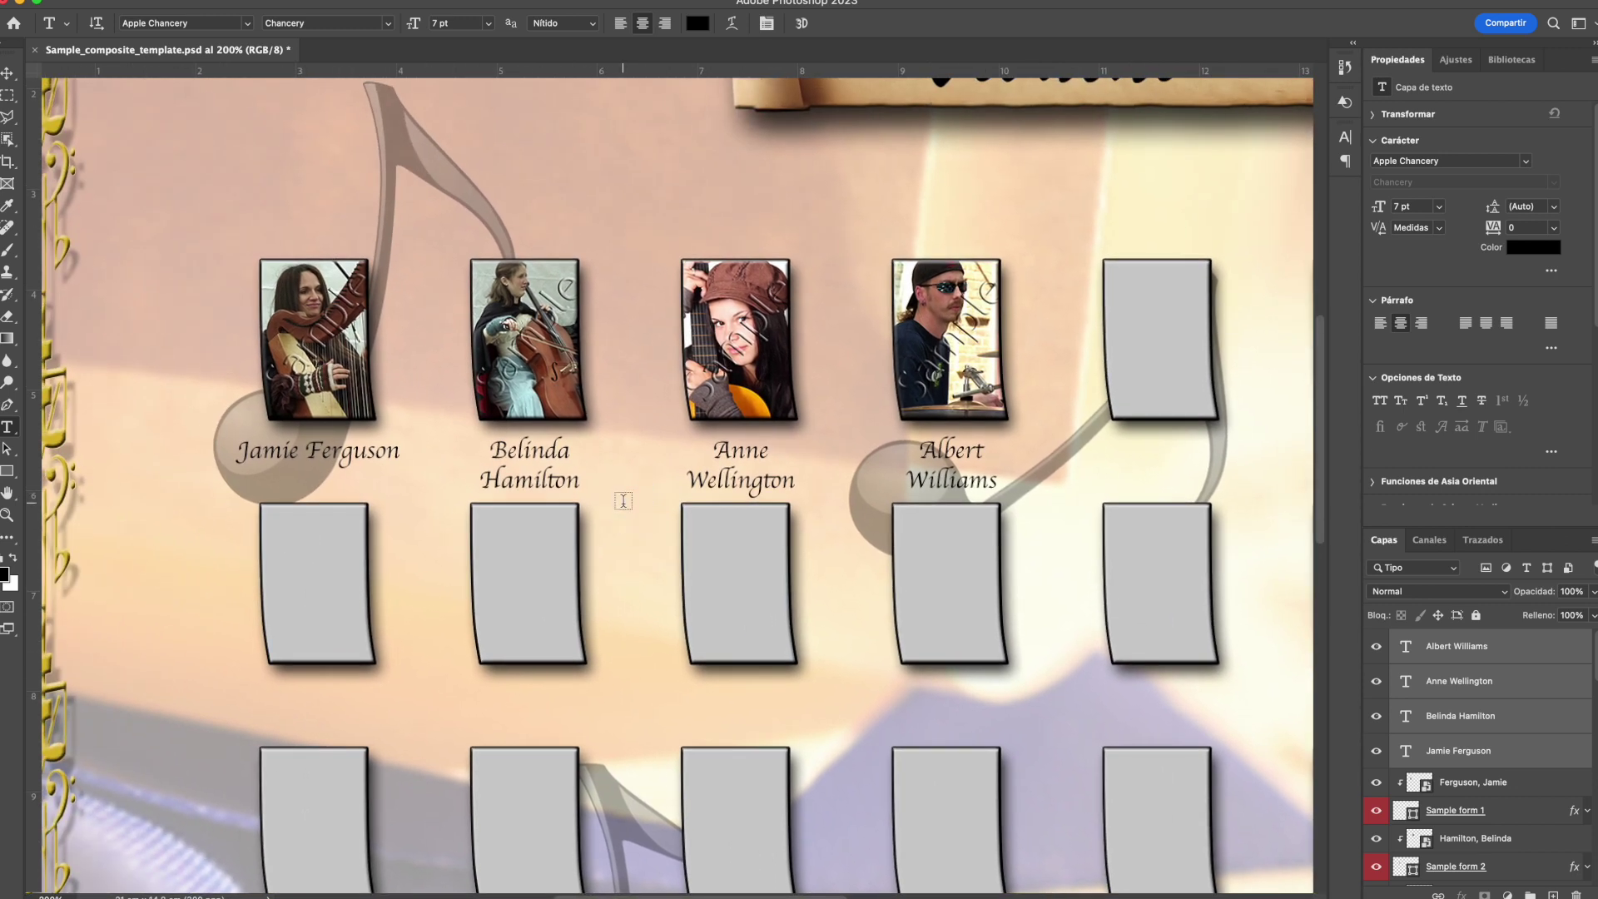
key(super+0)
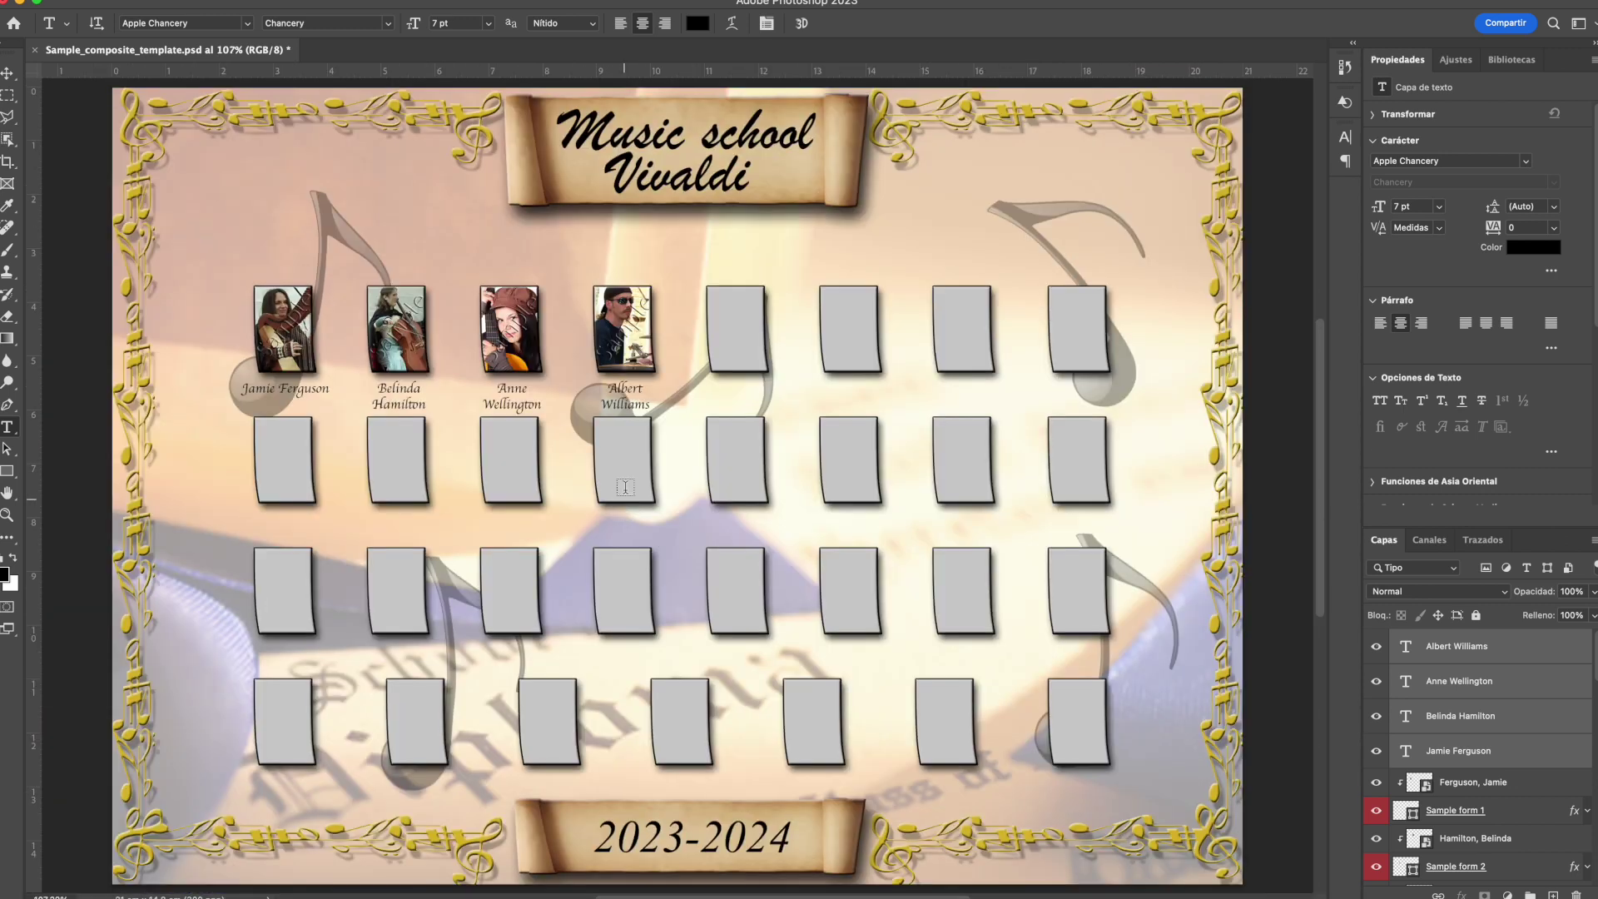